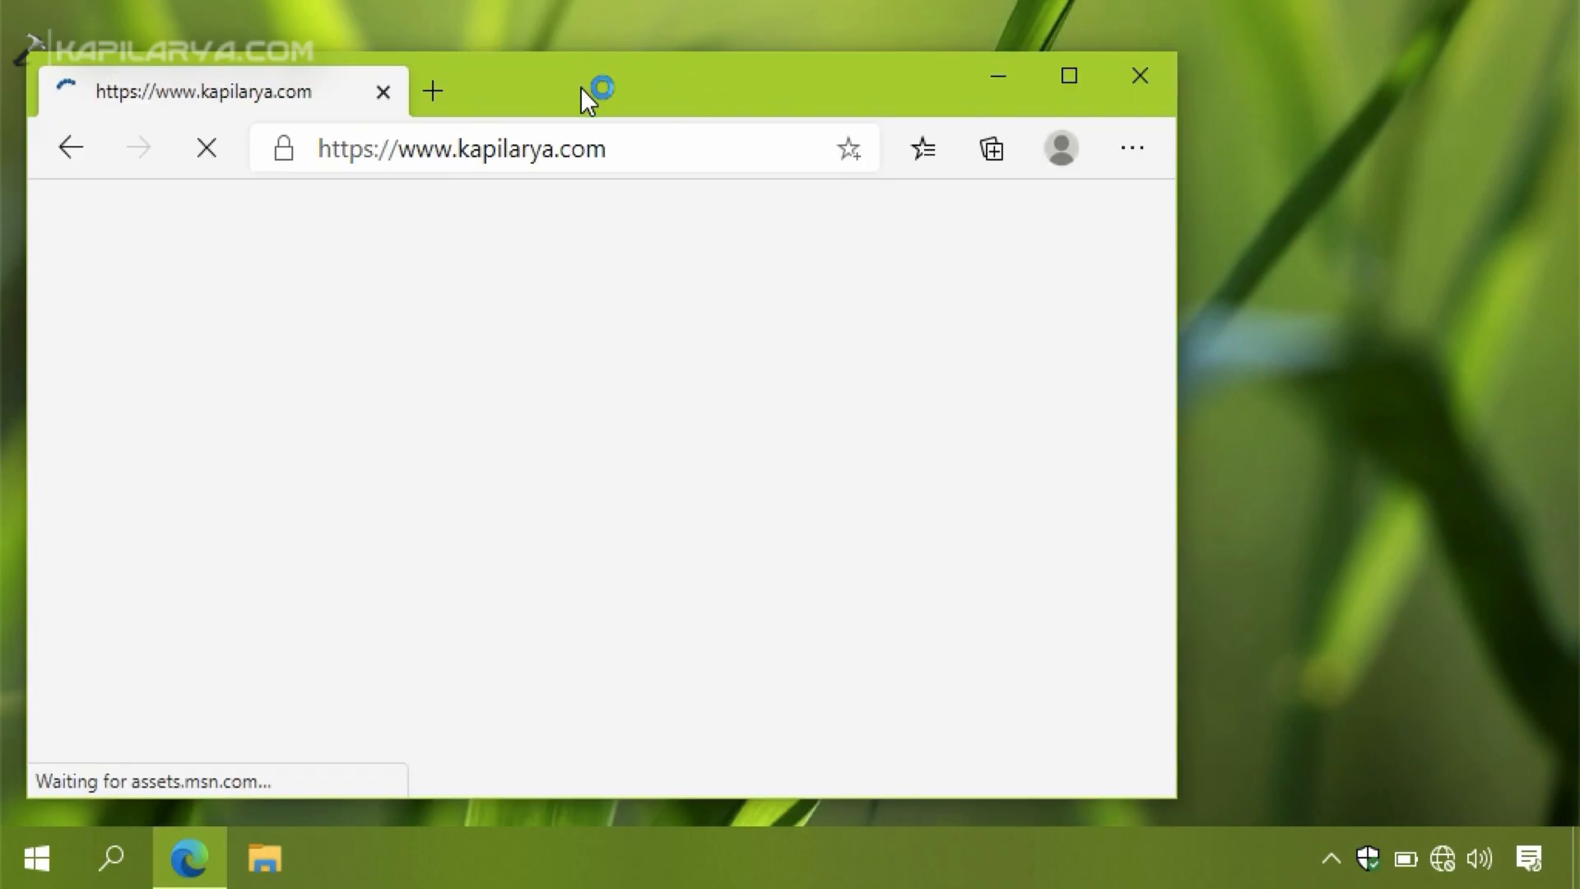
Look through the open website's home page down to Recent Comments and return to its beginning.
drag(580, 87, 749, 66)
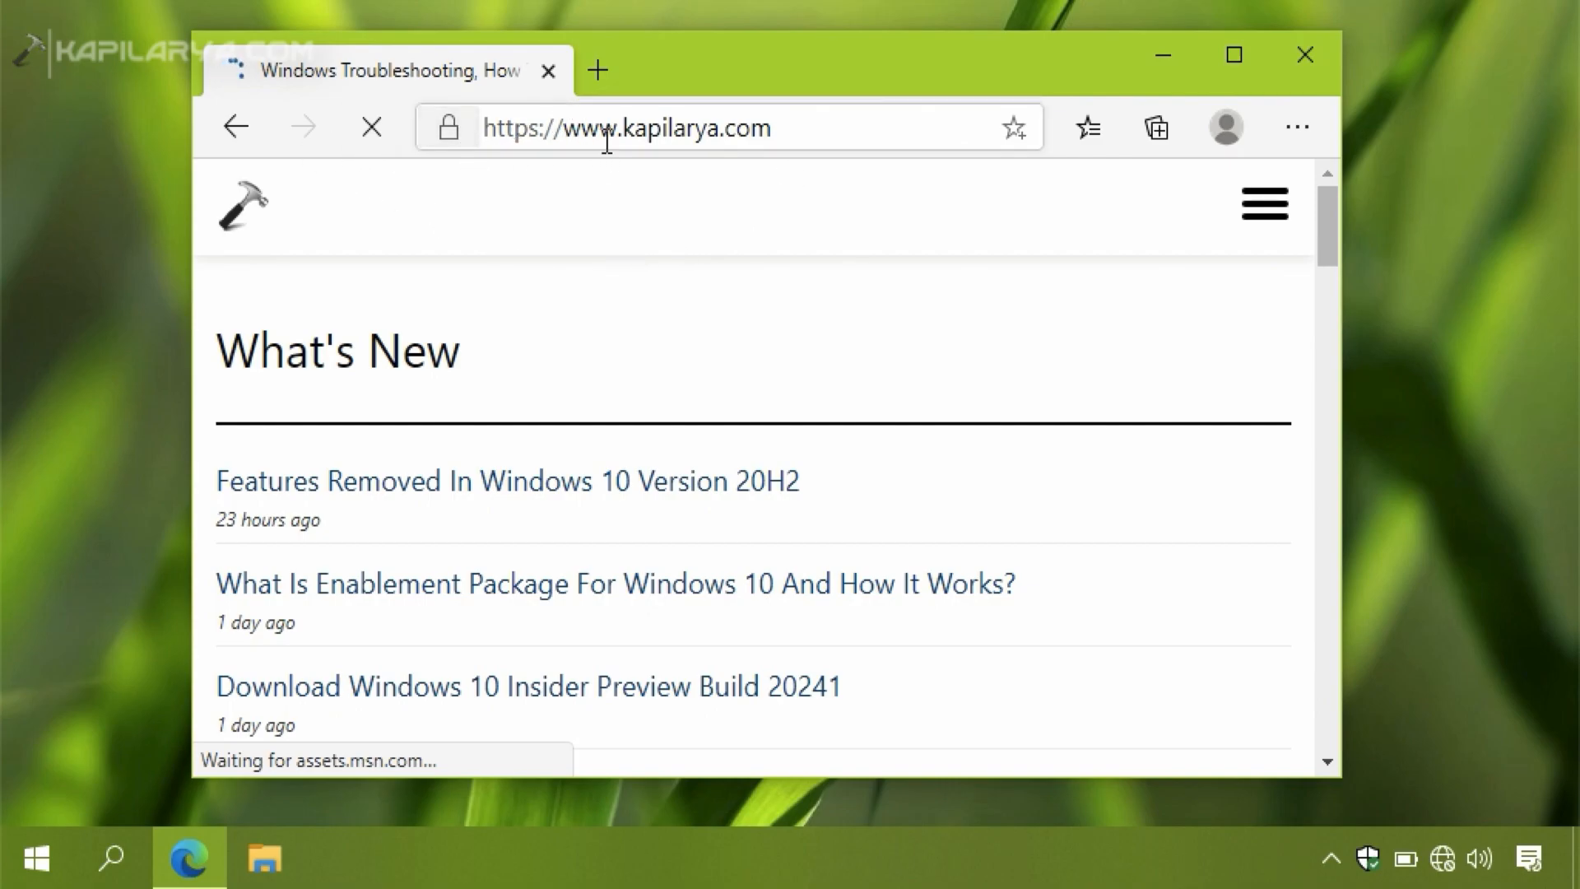
scroll(916, 457, down, 15)
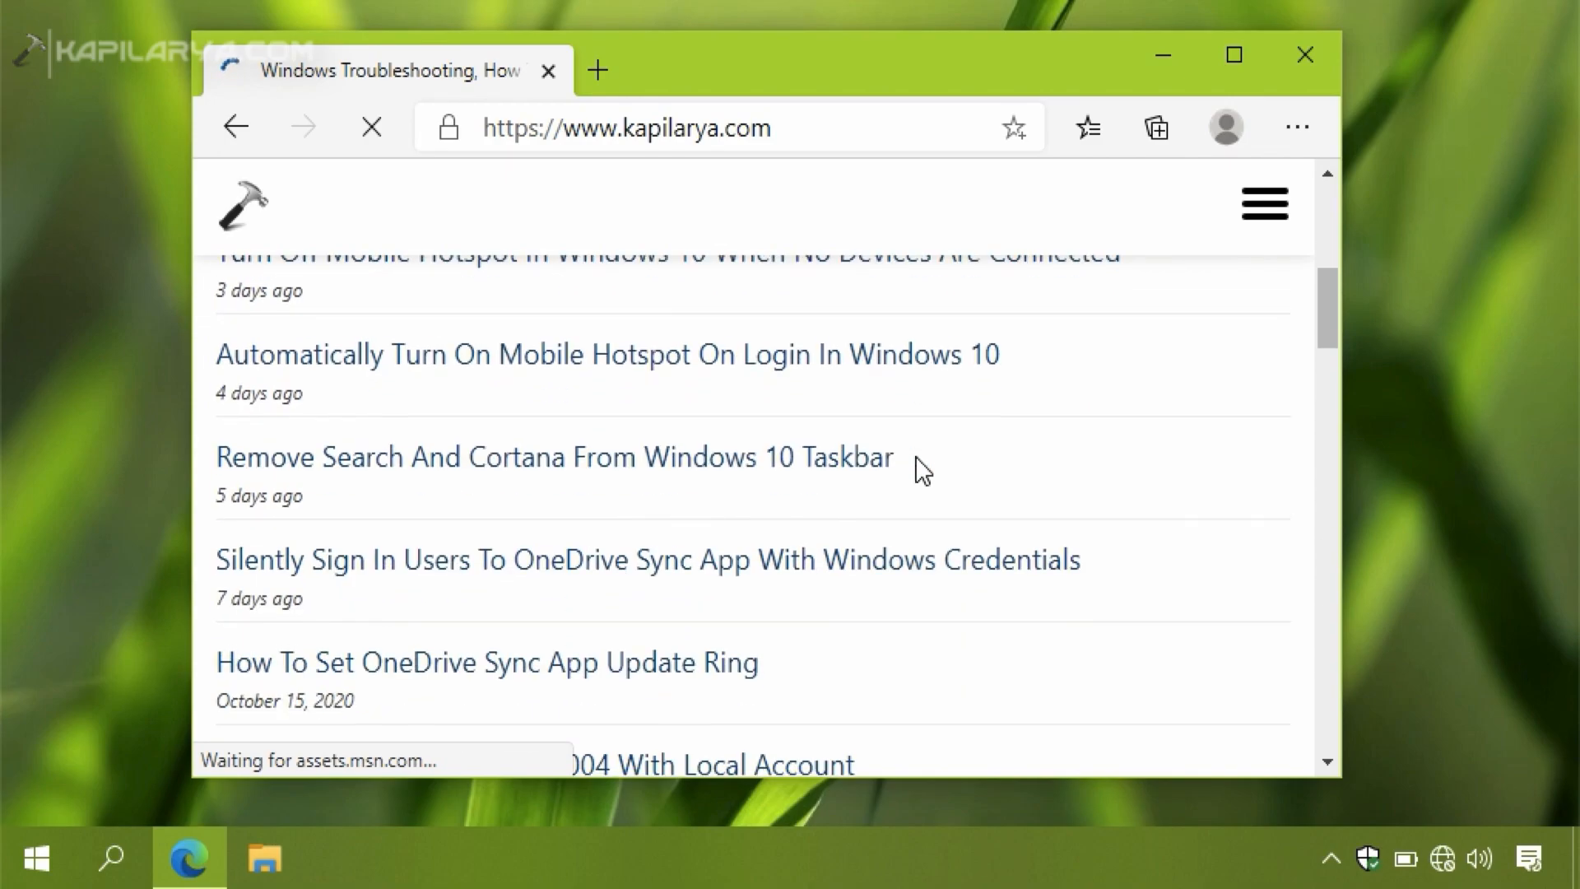
scroll(922, 469, down, 15)
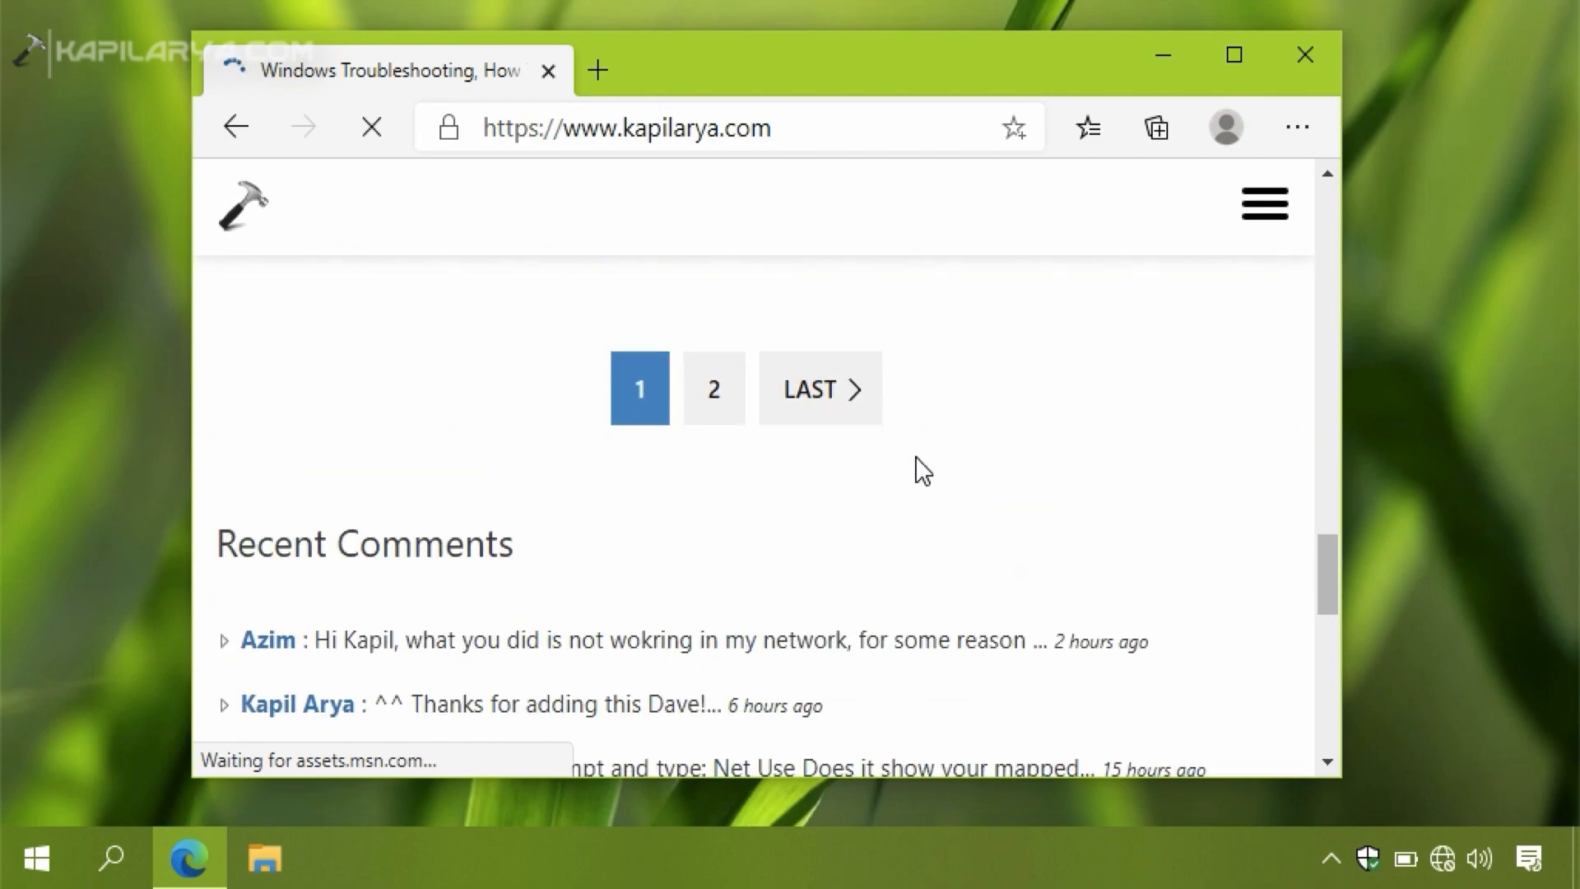
key(Home)
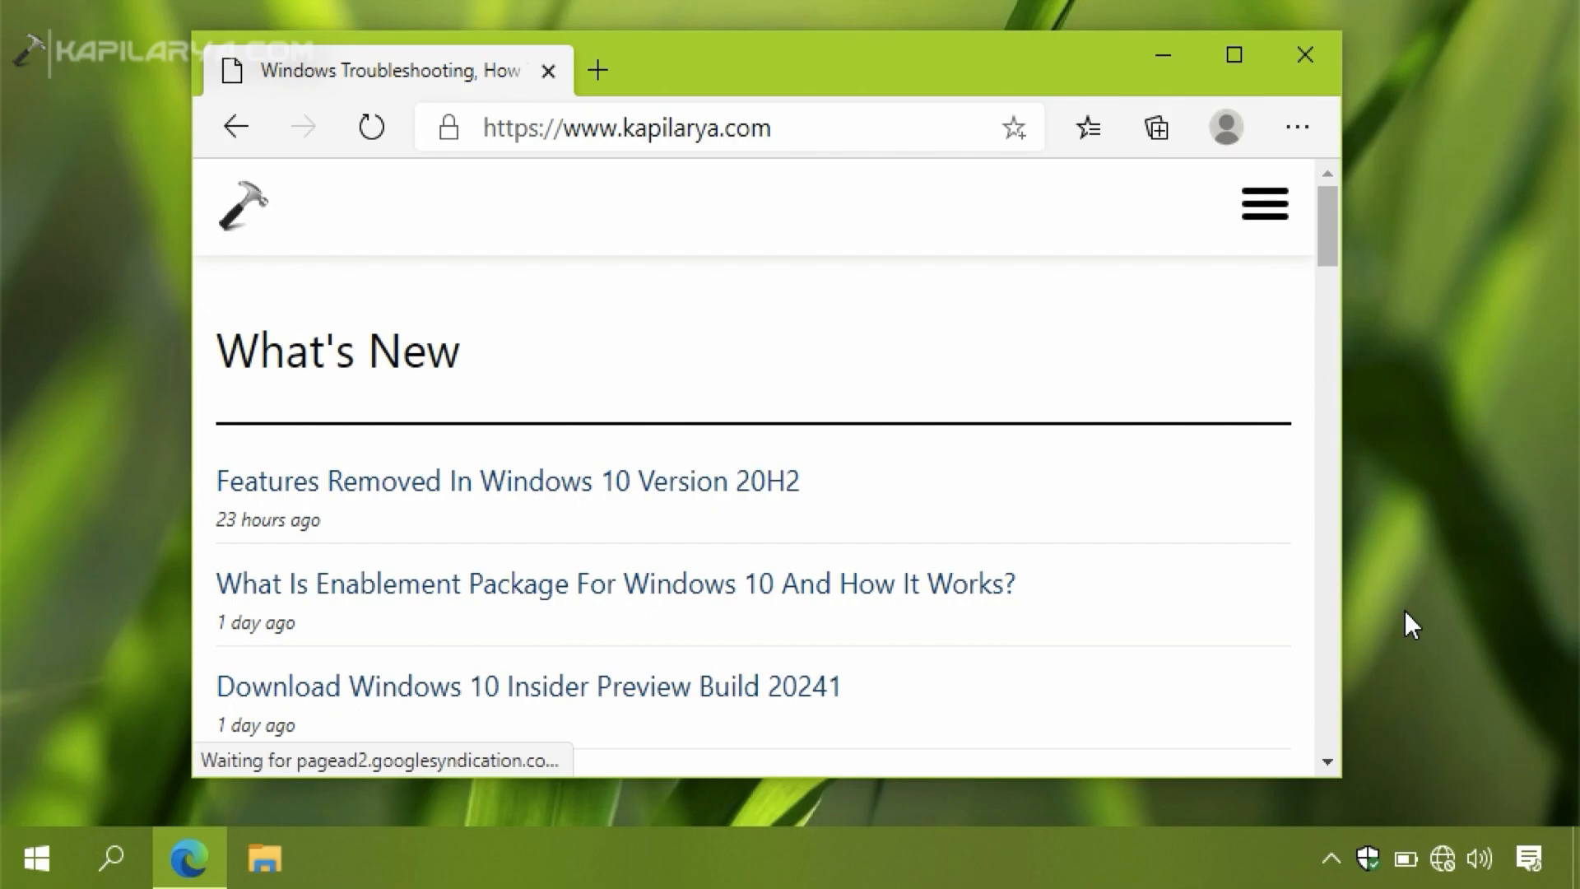
Load google.com in a new browser tab to check internet access, and close the browser.
click(595, 72)
text(google.com)
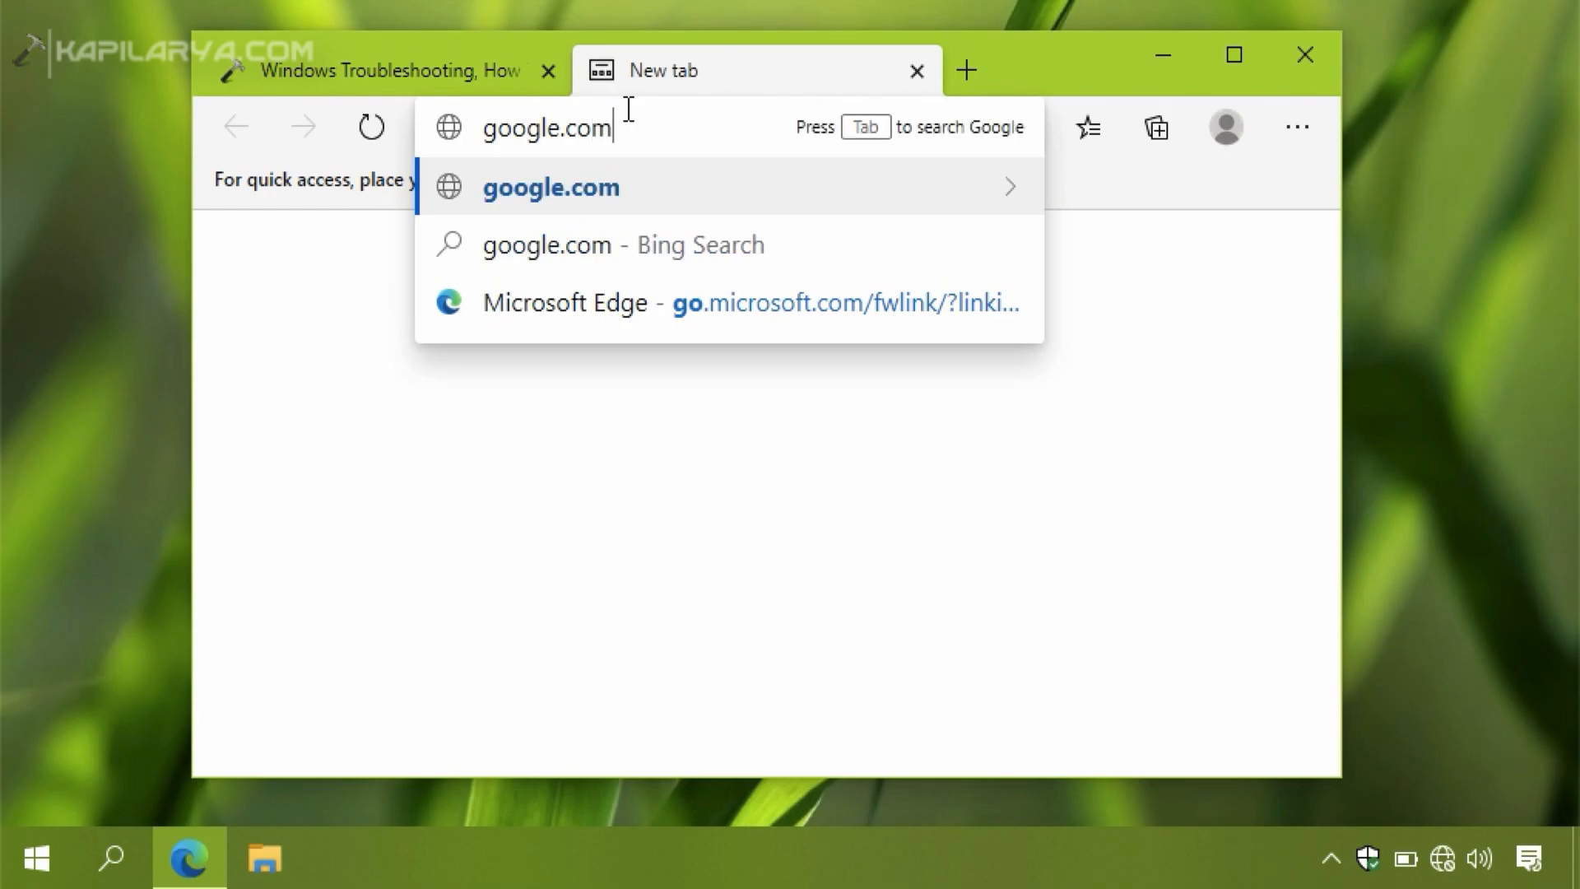
key(Return)
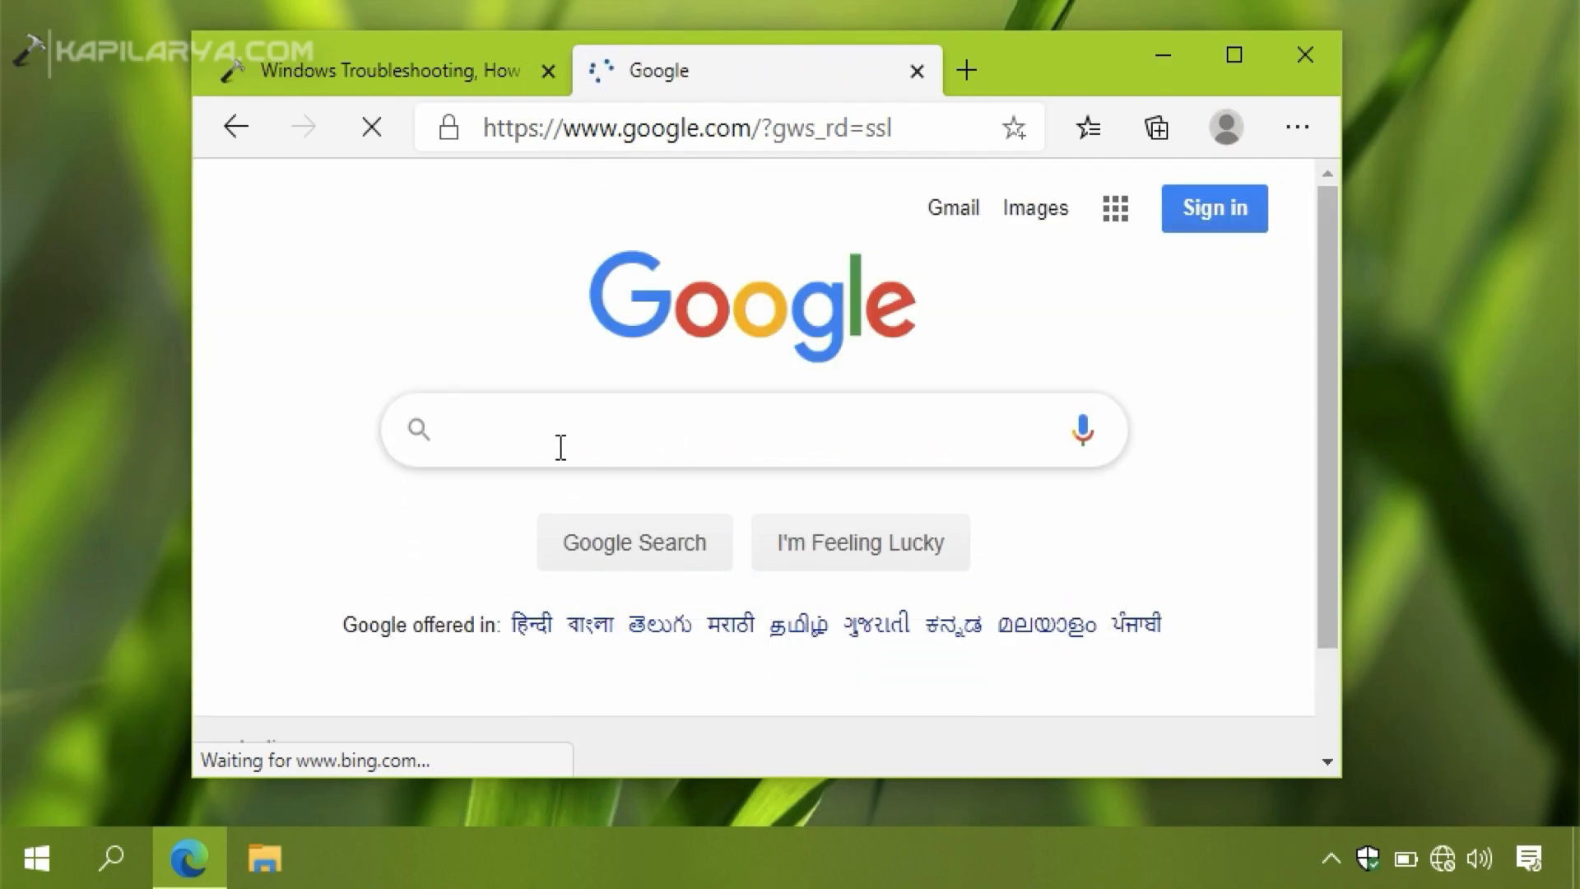
click(511, 427)
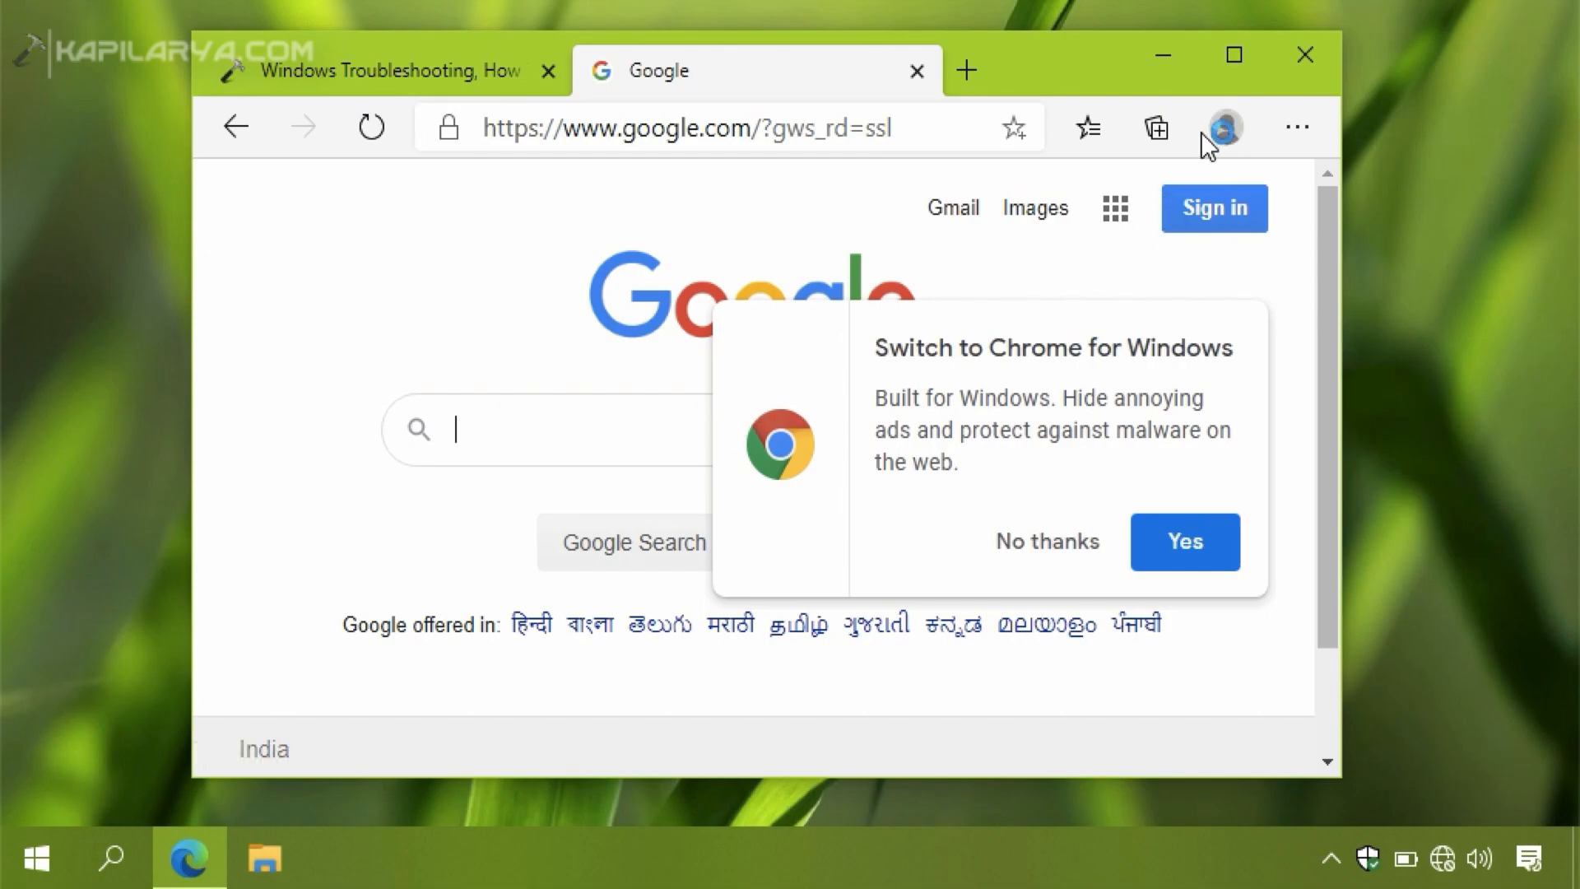
click(1315, 56)
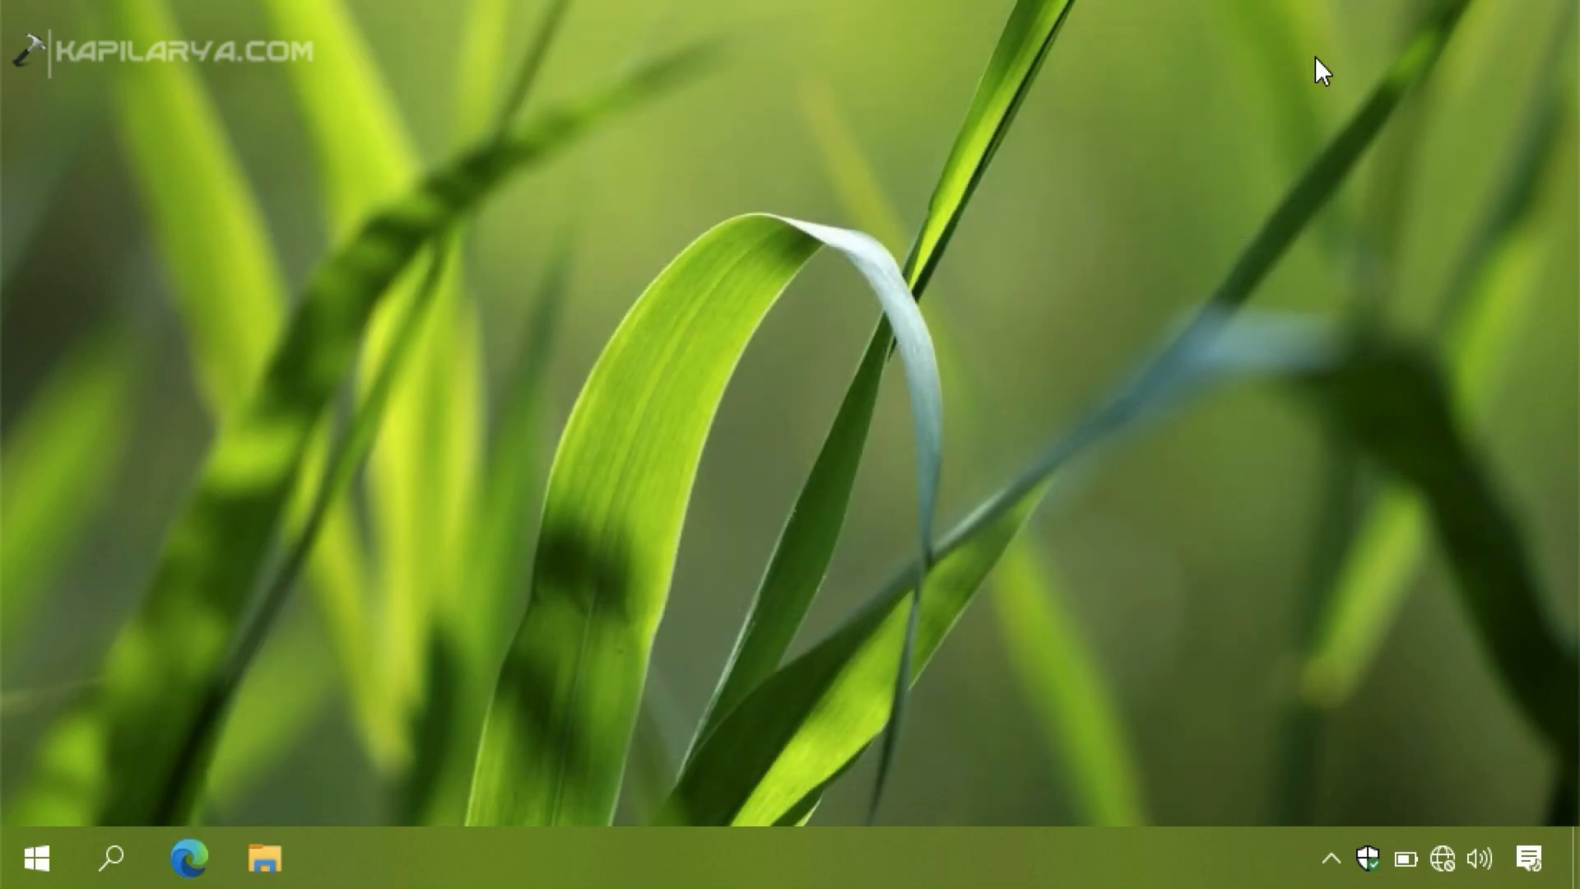
Launch Registry Editor by running regedit and allow it to make changes to the device.
right_click(61, 834)
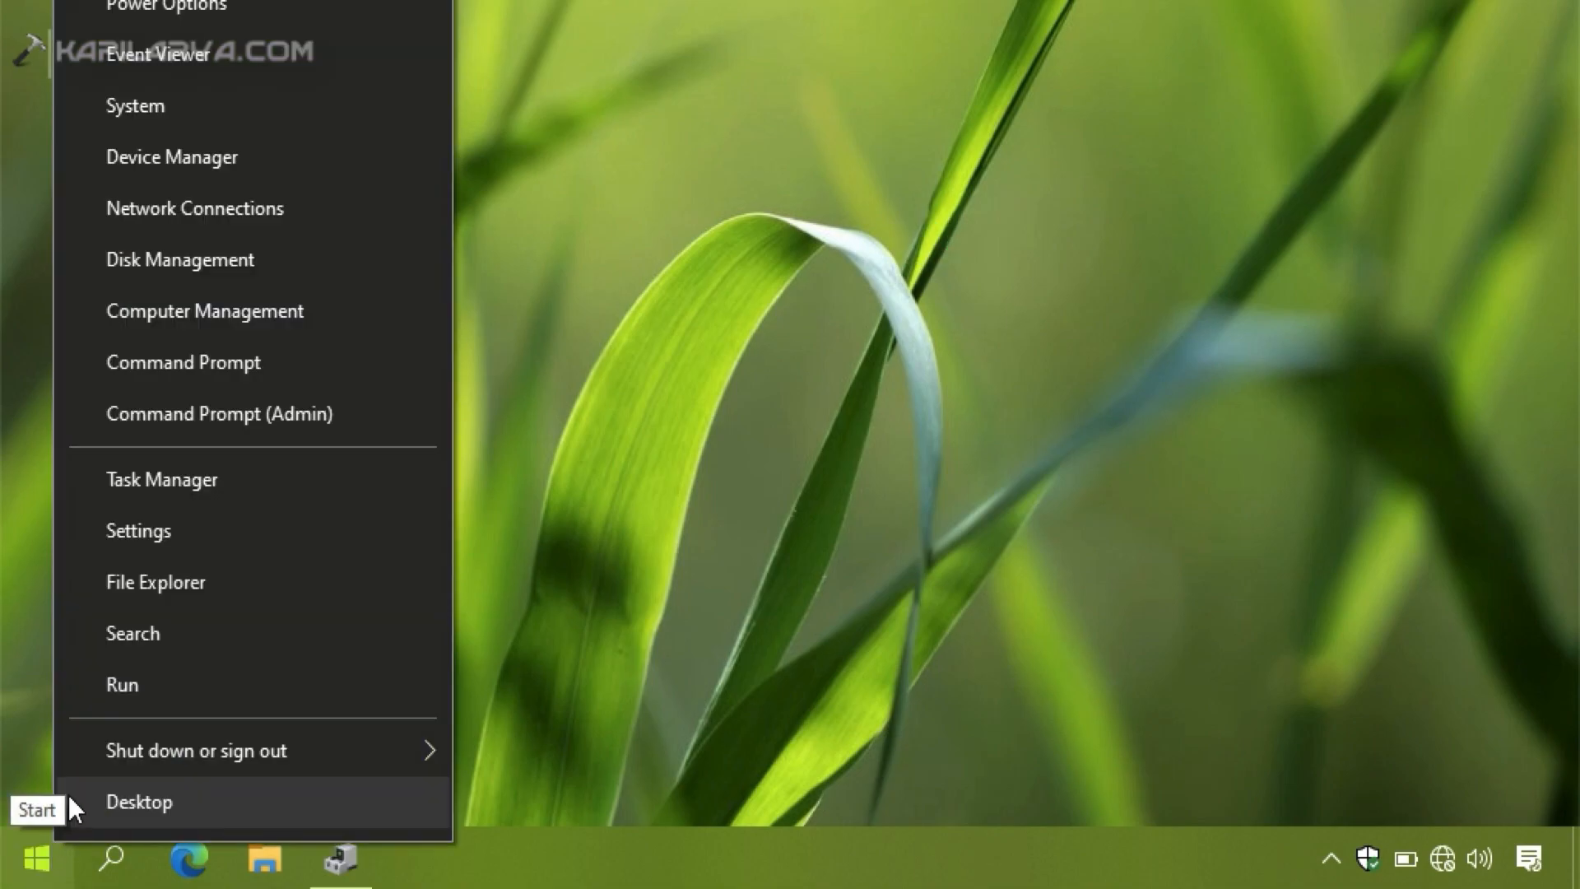
click(133, 684)
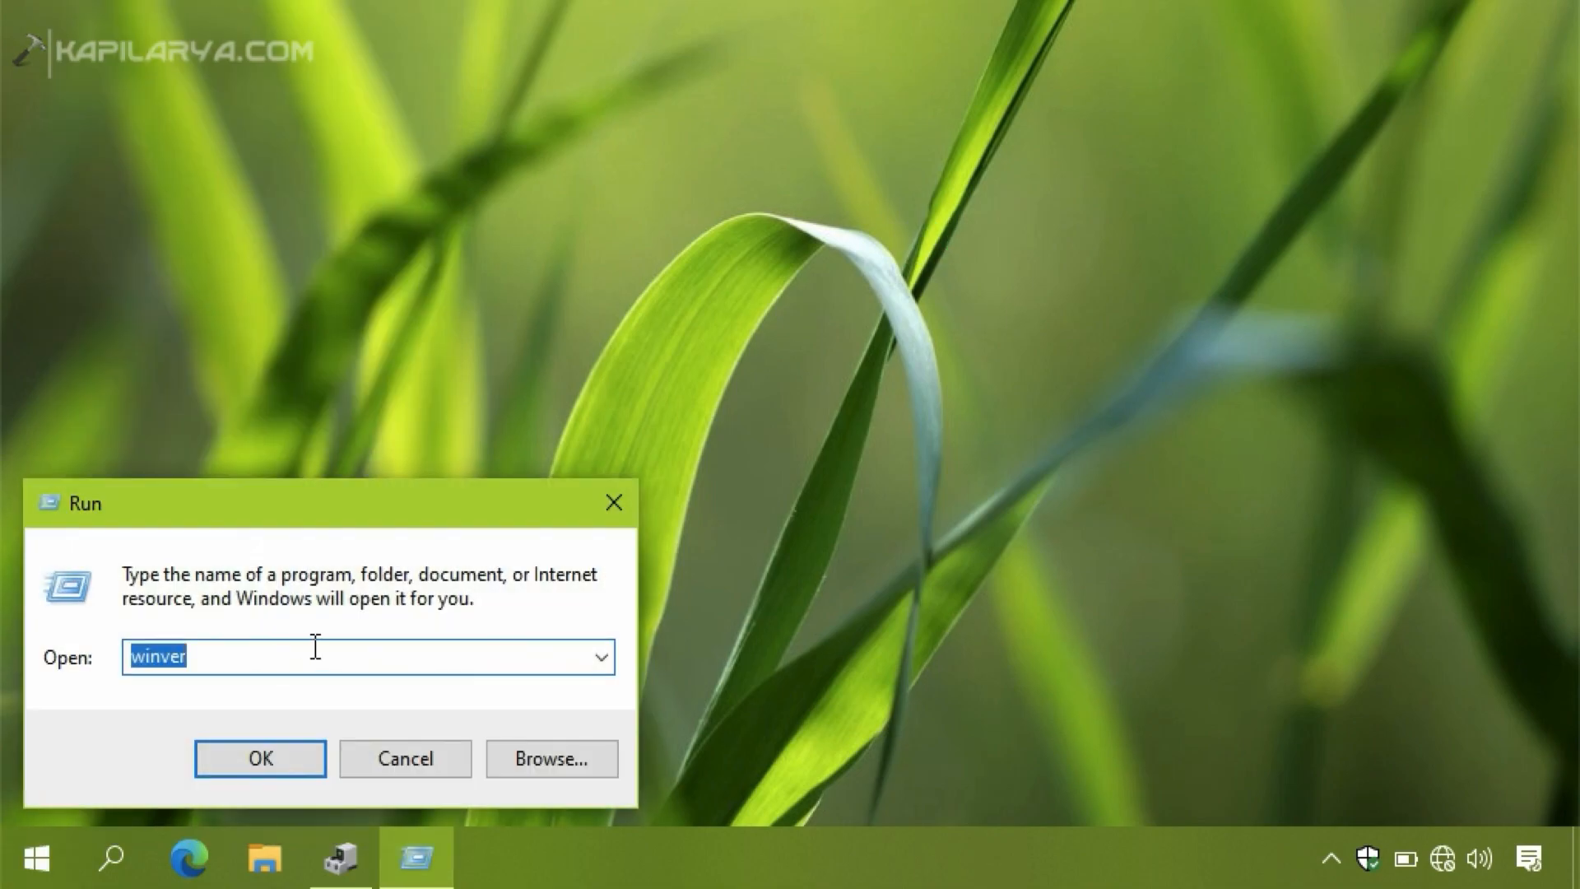
text(regedit)
key(Return)
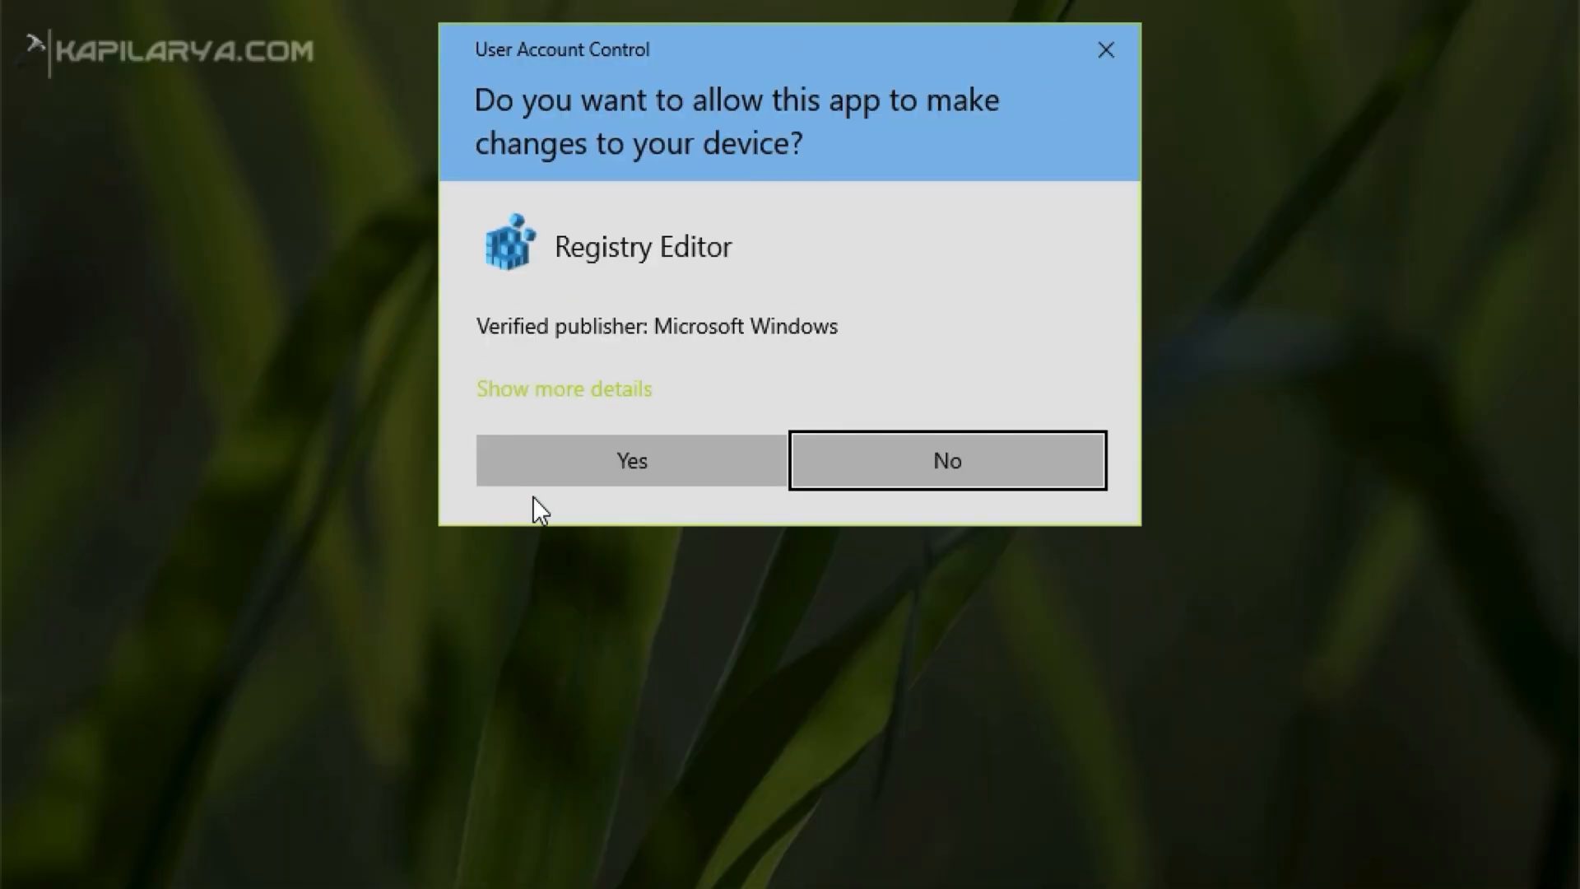
click(542, 465)
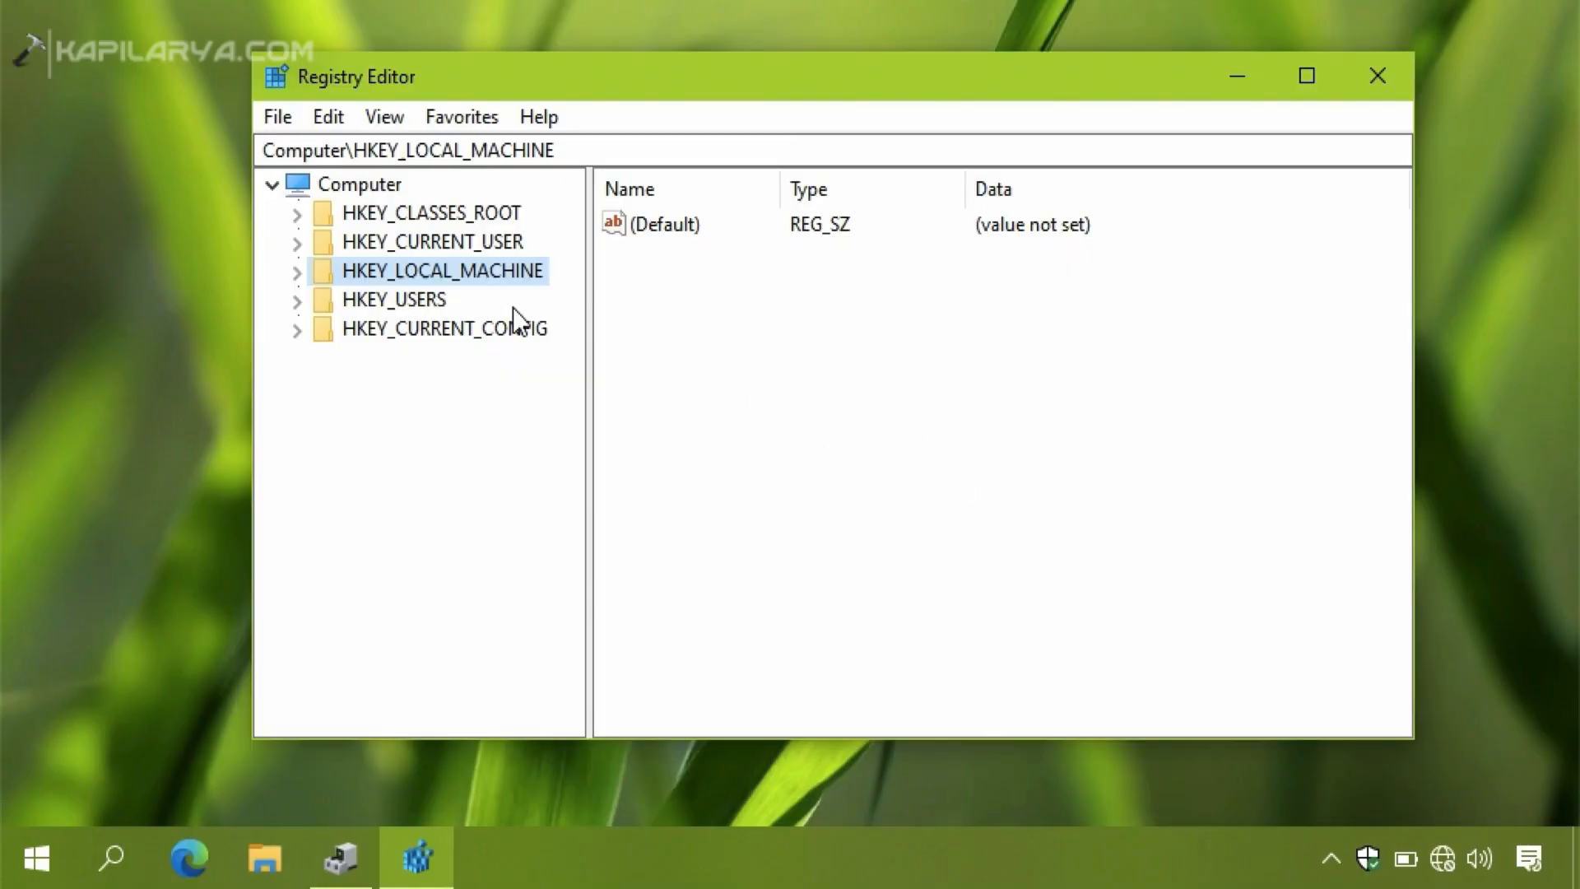
Expand the registry tree to HKEY_LOCAL_MACHINE\SYSTEM\CurrentControlSet\Services.
click(303, 270)
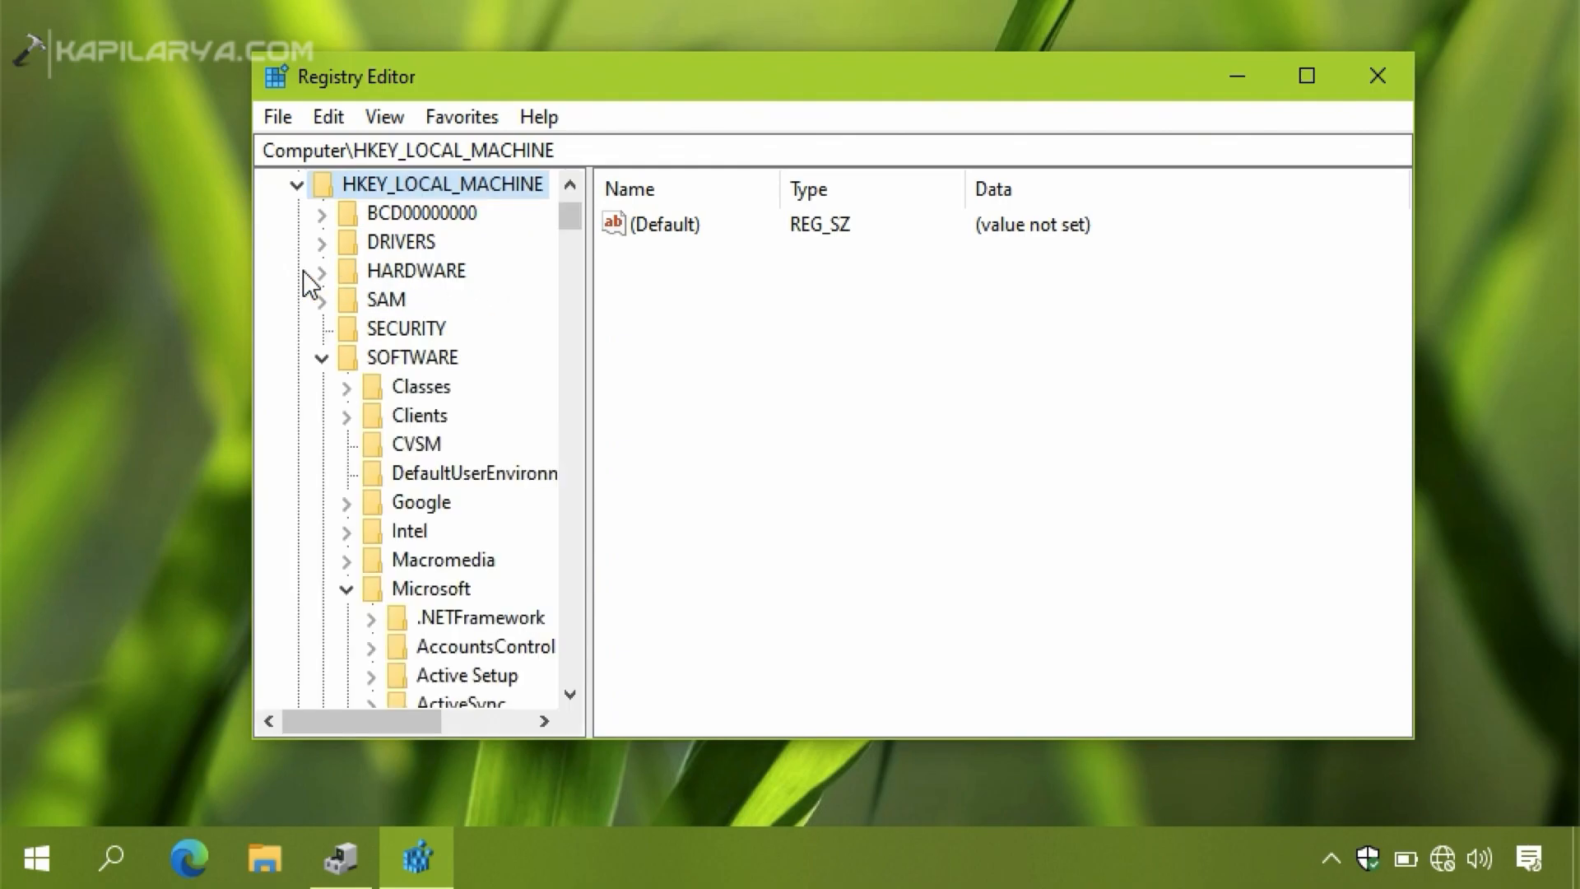
click(322, 359)
click(394, 467)
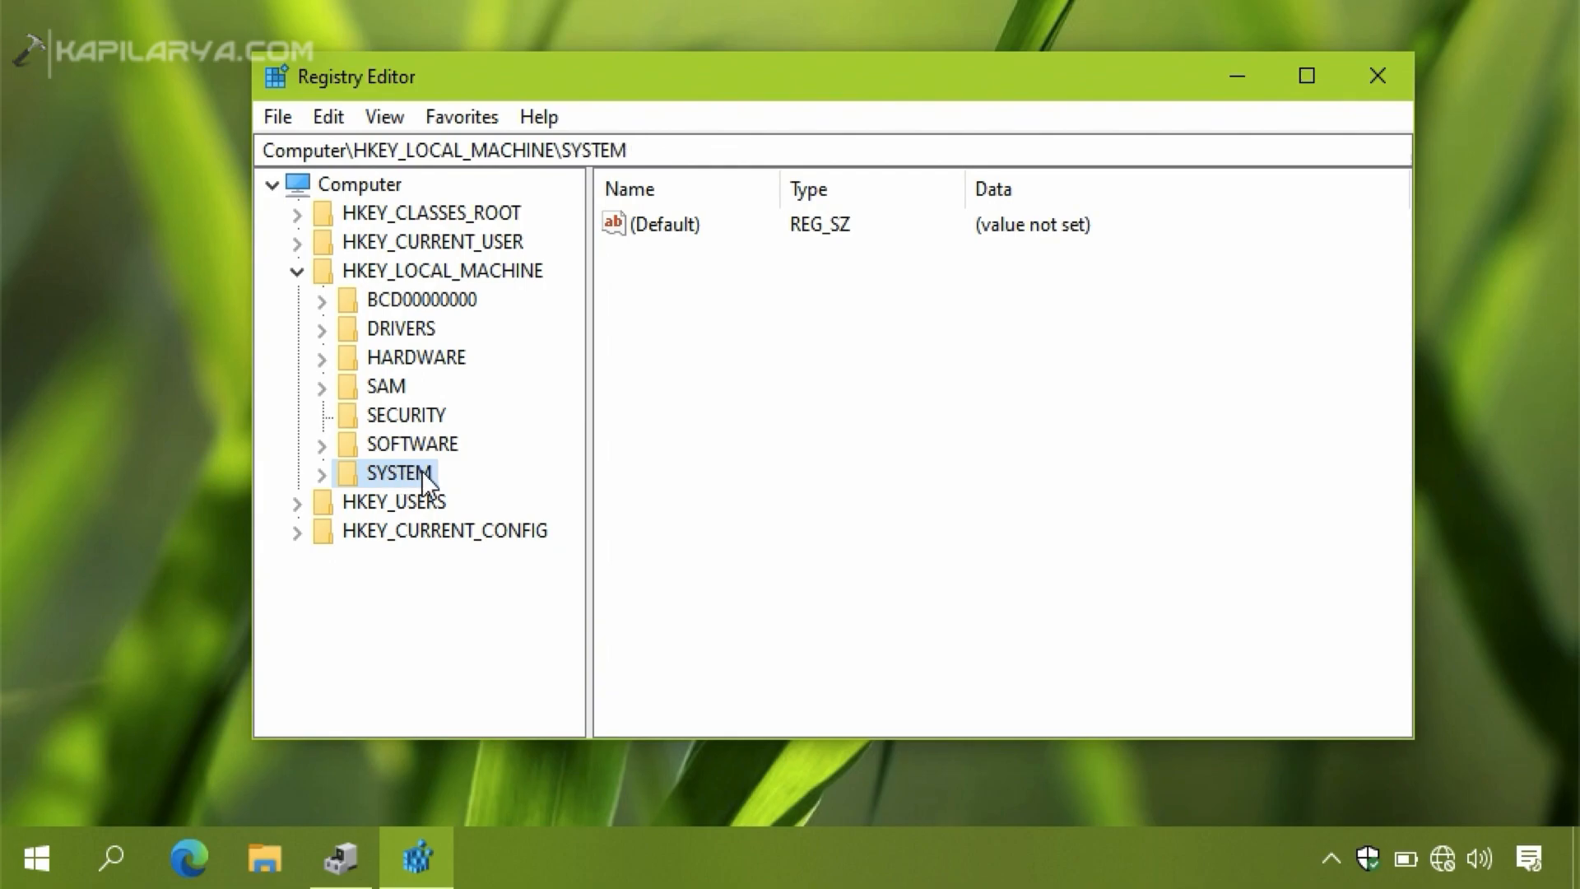
click(327, 474)
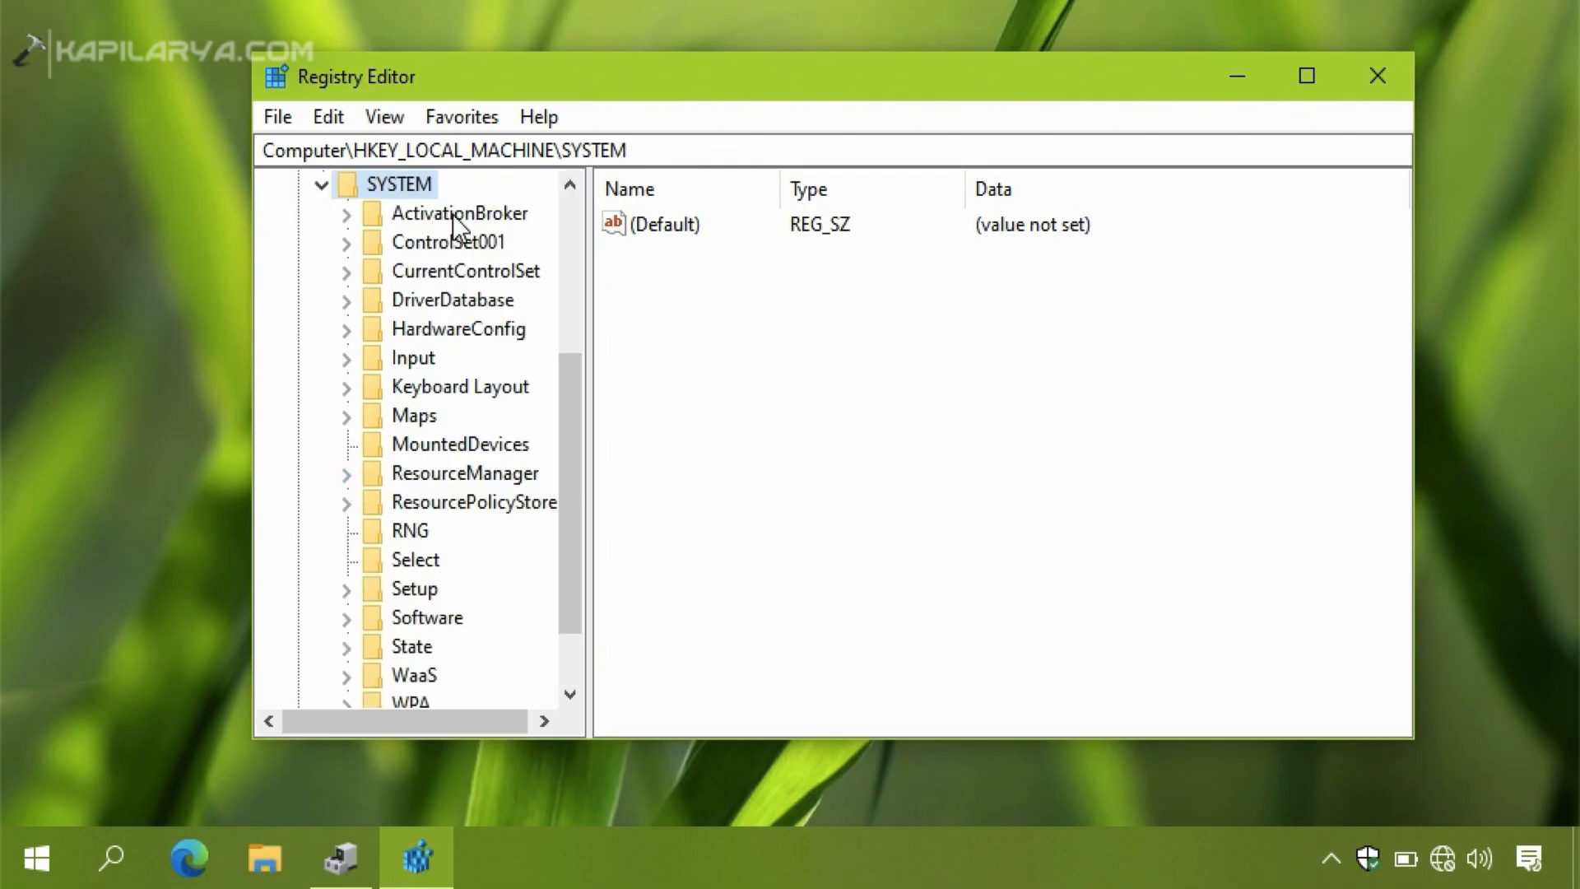
double_click(452, 270)
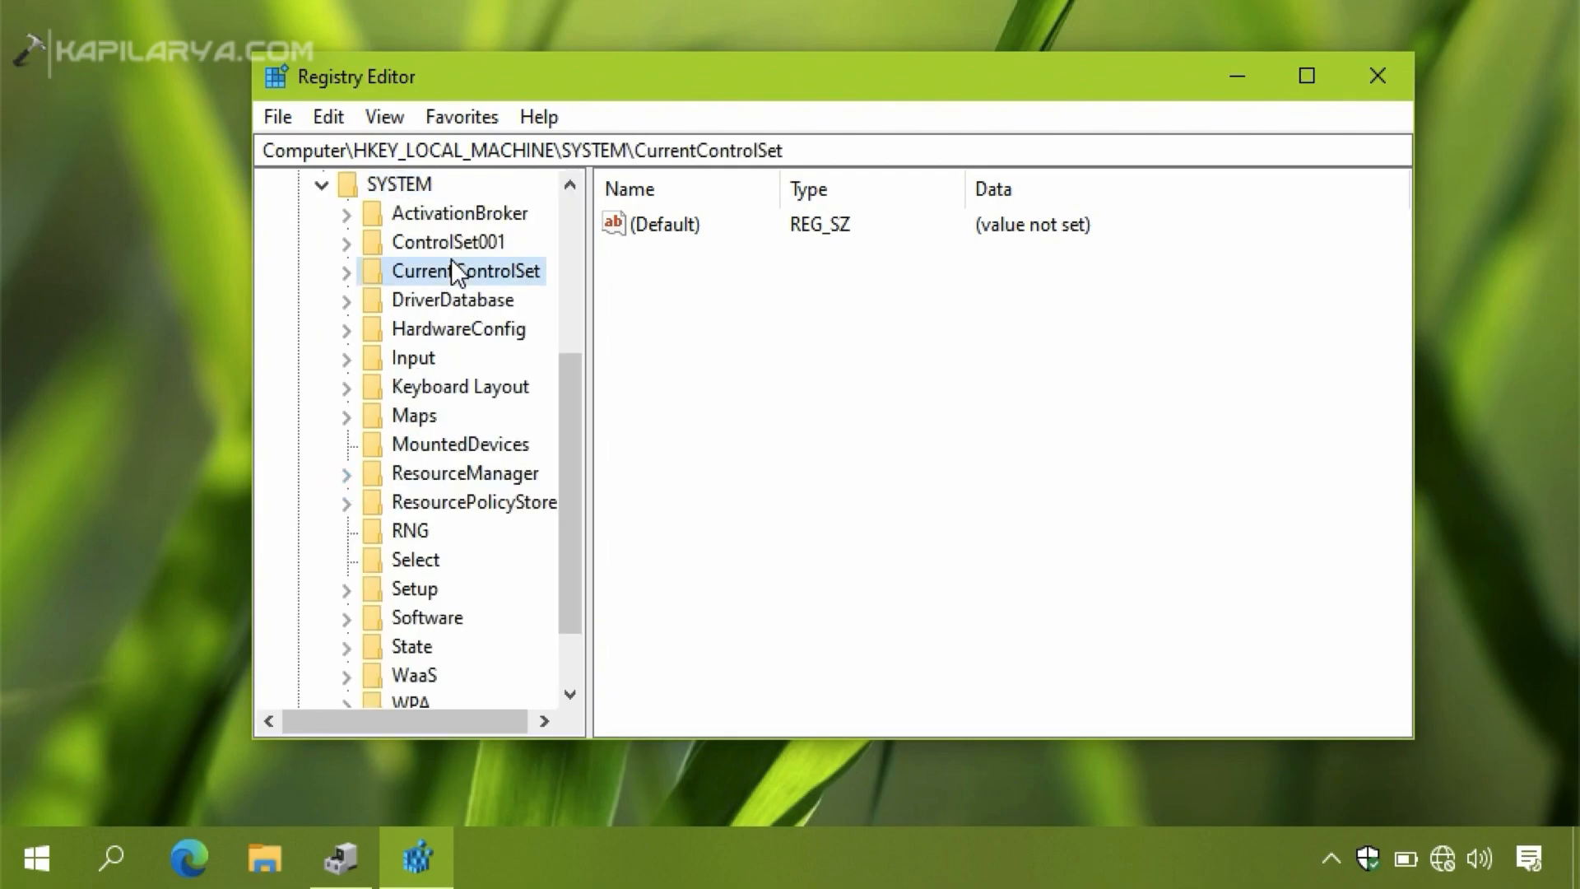
click(452, 303)
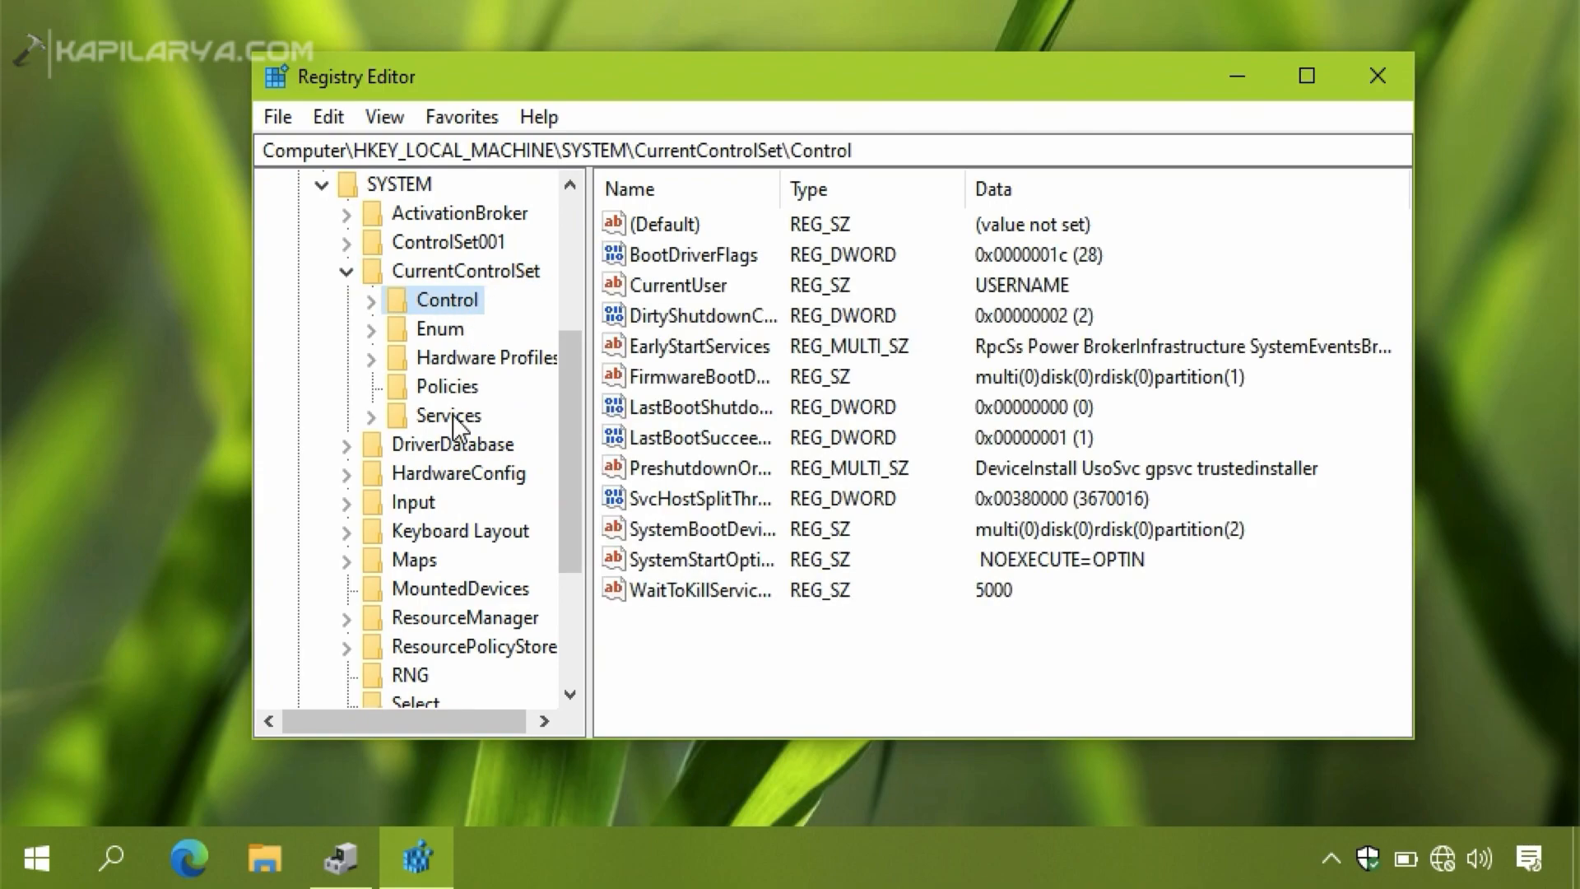
click(453, 415)
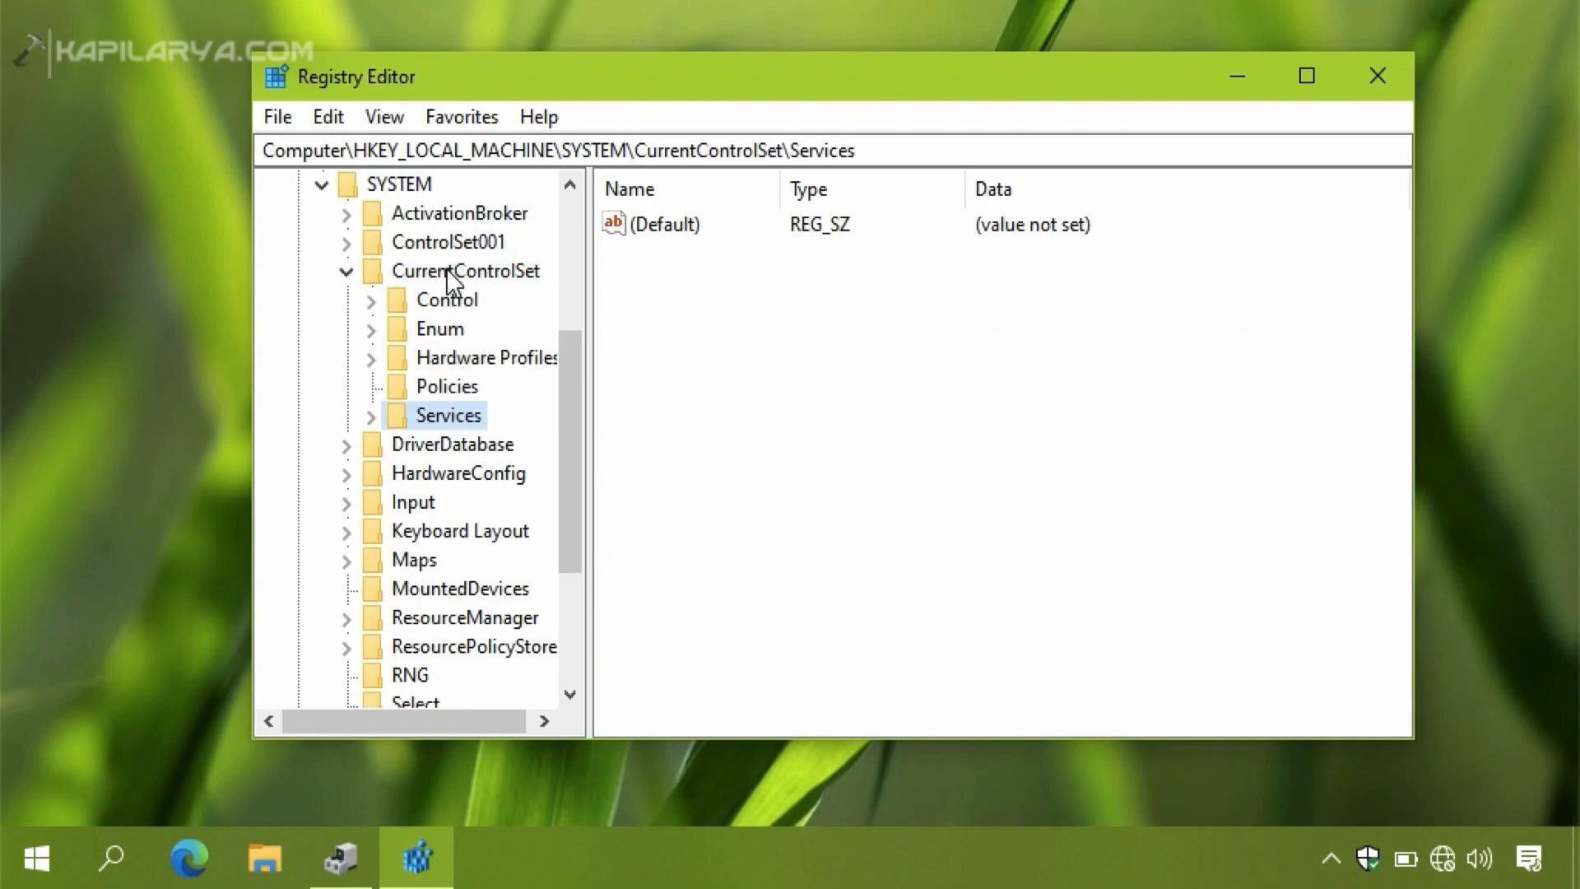
click(448, 271)
click(450, 415)
double_click(476, 424)
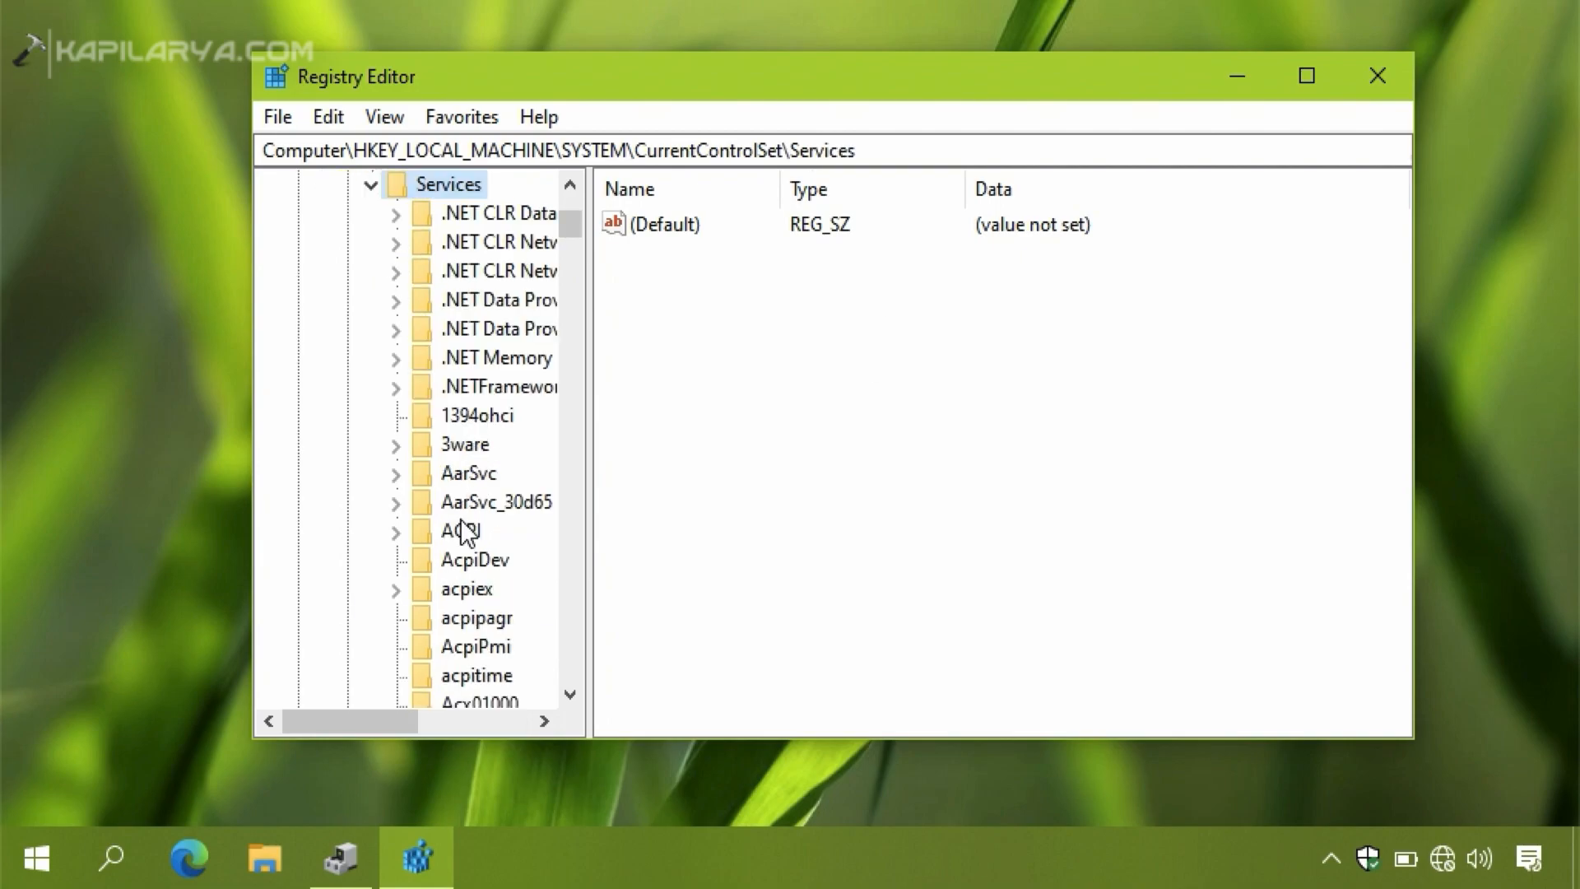
Open the NlaSvc\Parameters\Internet key under Services and widen the Name column to show the full value names.
click(465, 531)
text(nlasvc)
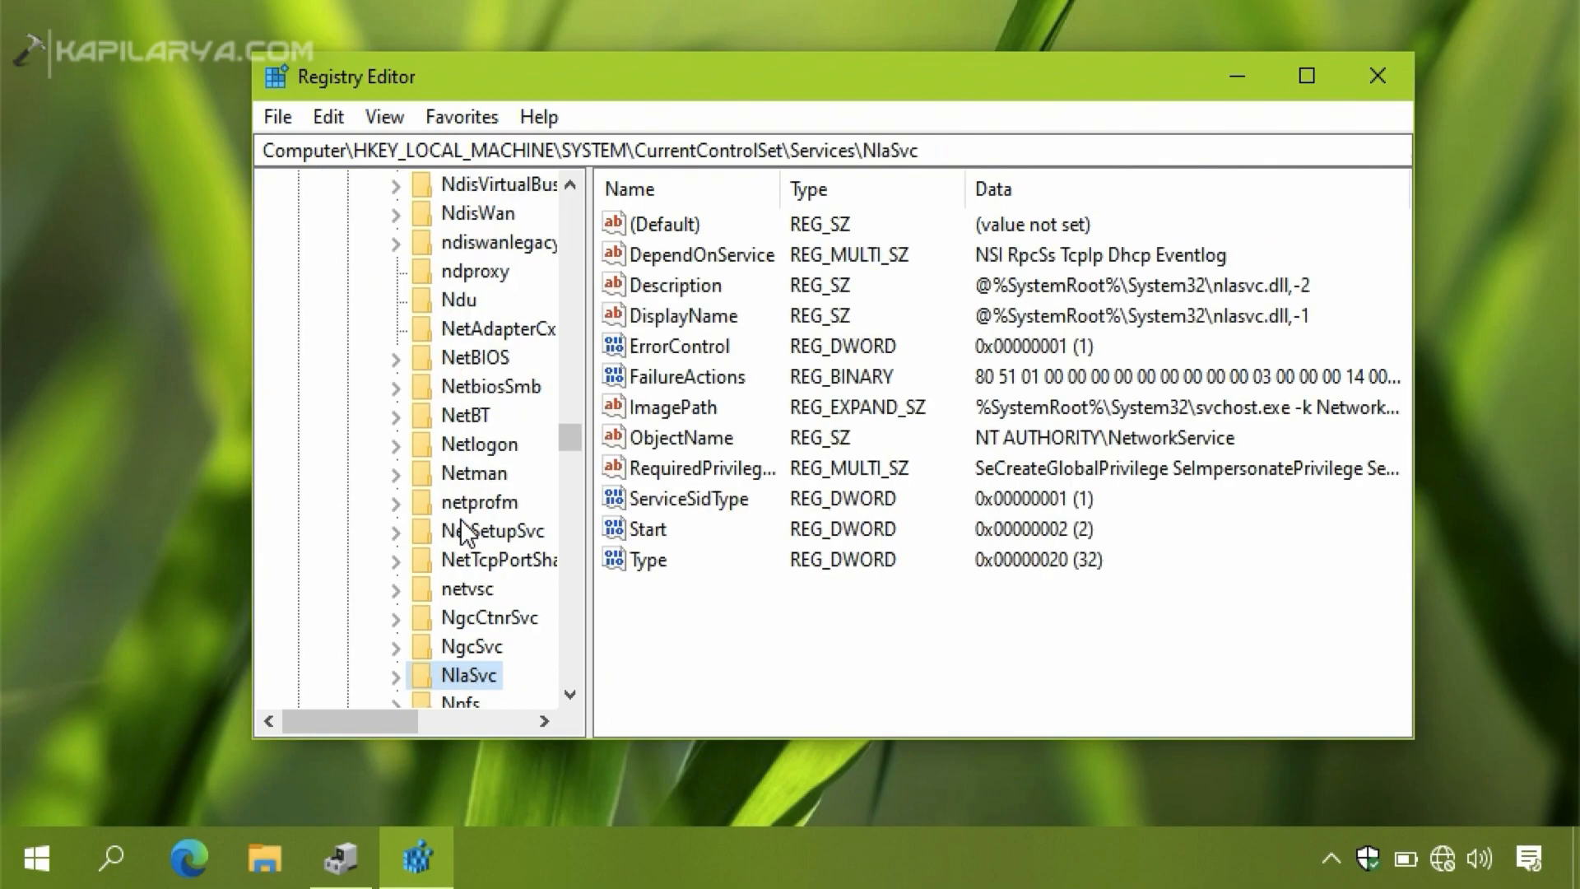
click(396, 677)
click(422, 648)
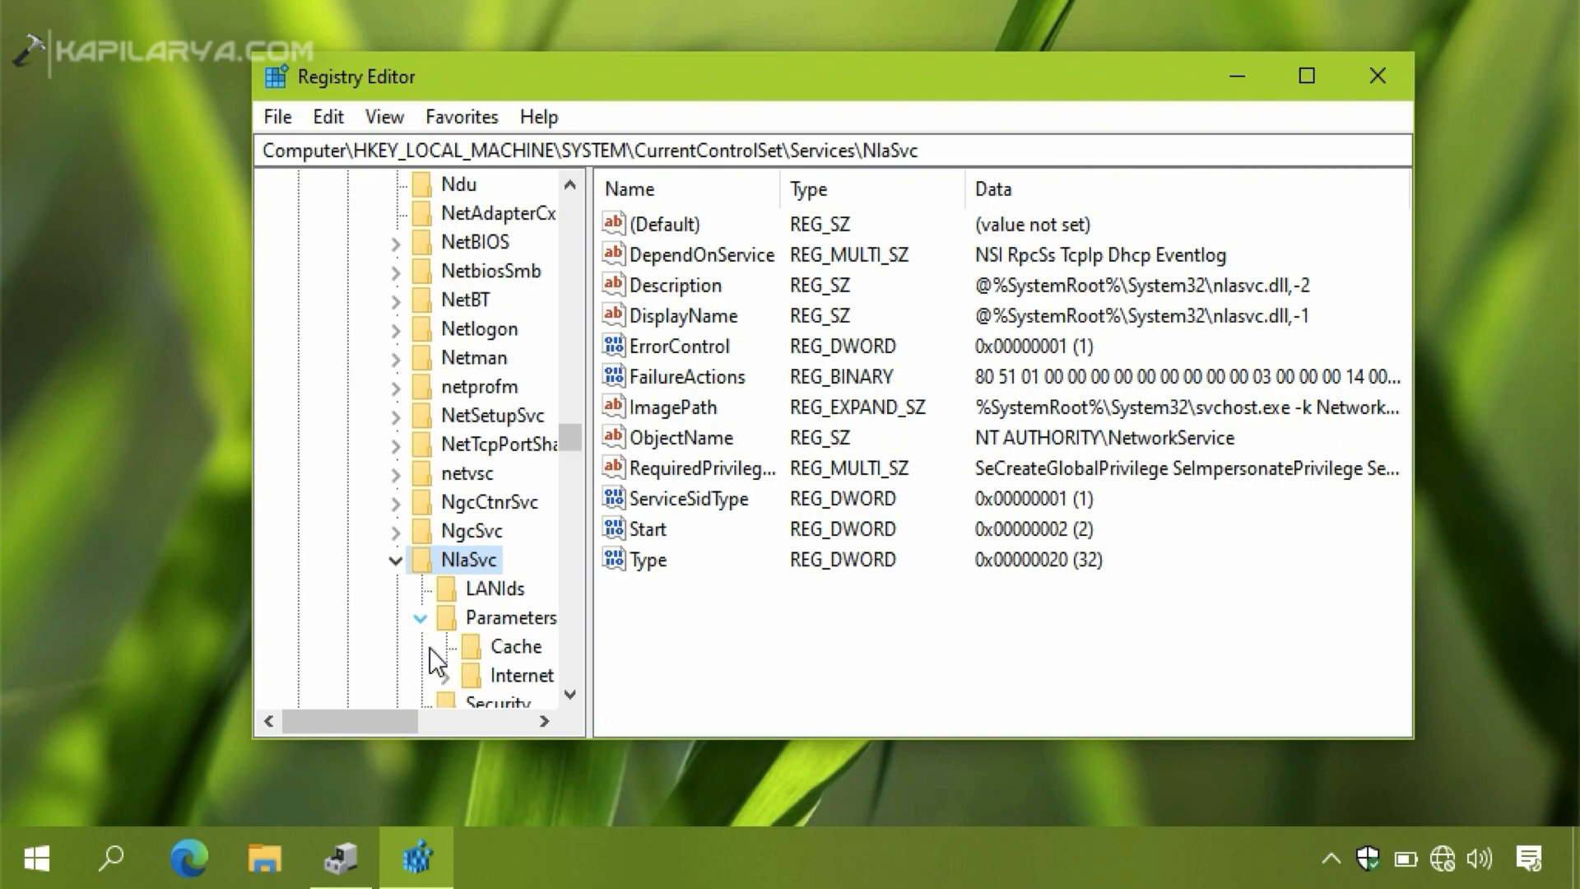
click(500, 676)
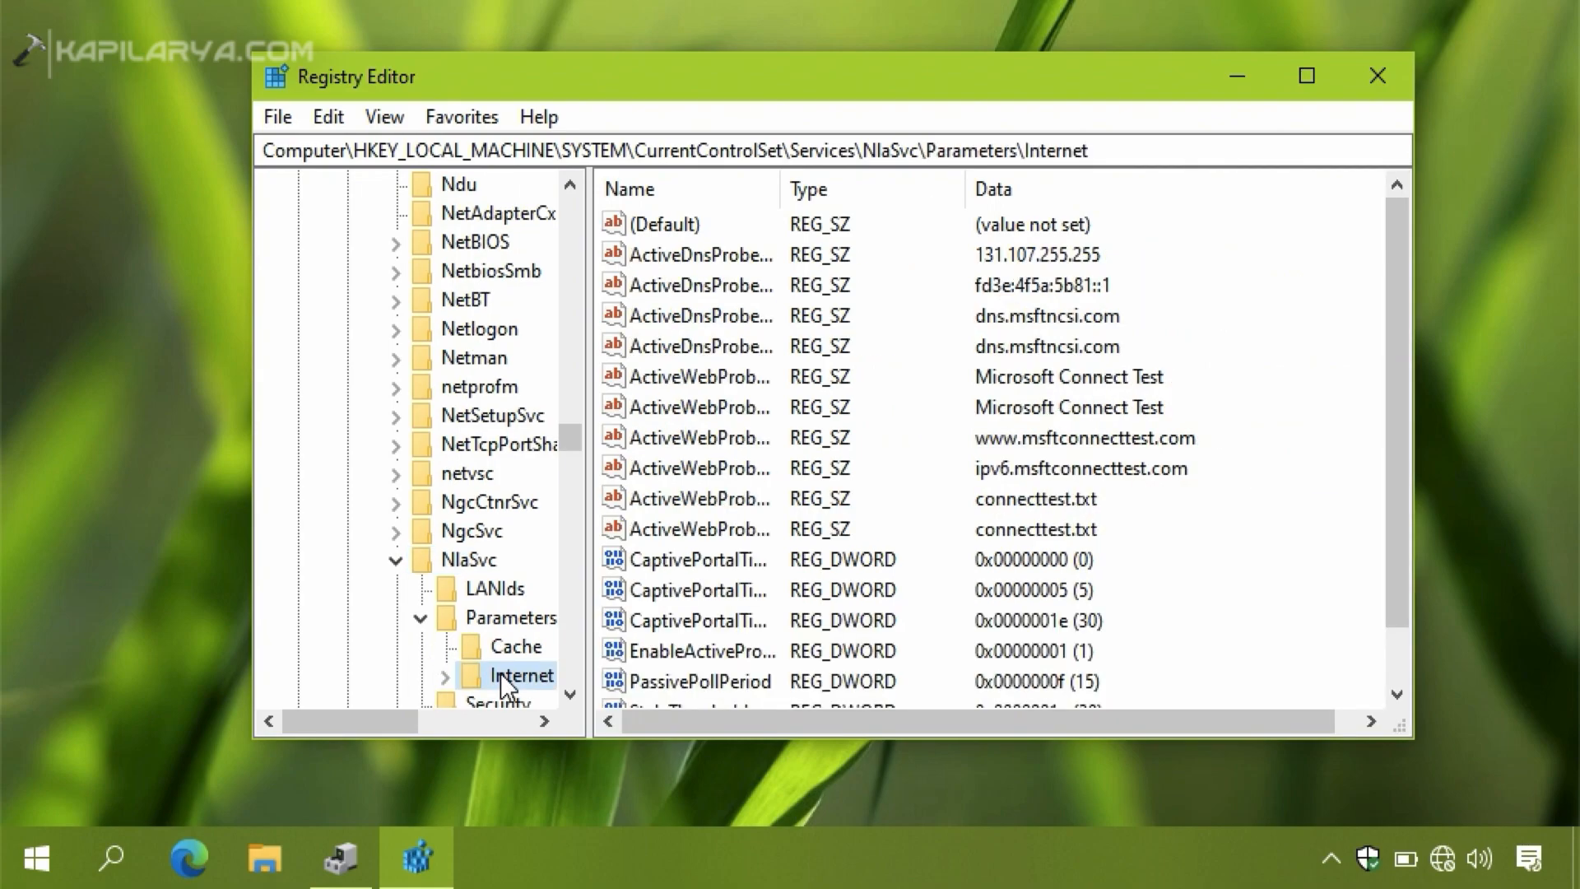
drag(786, 193, 904, 198)
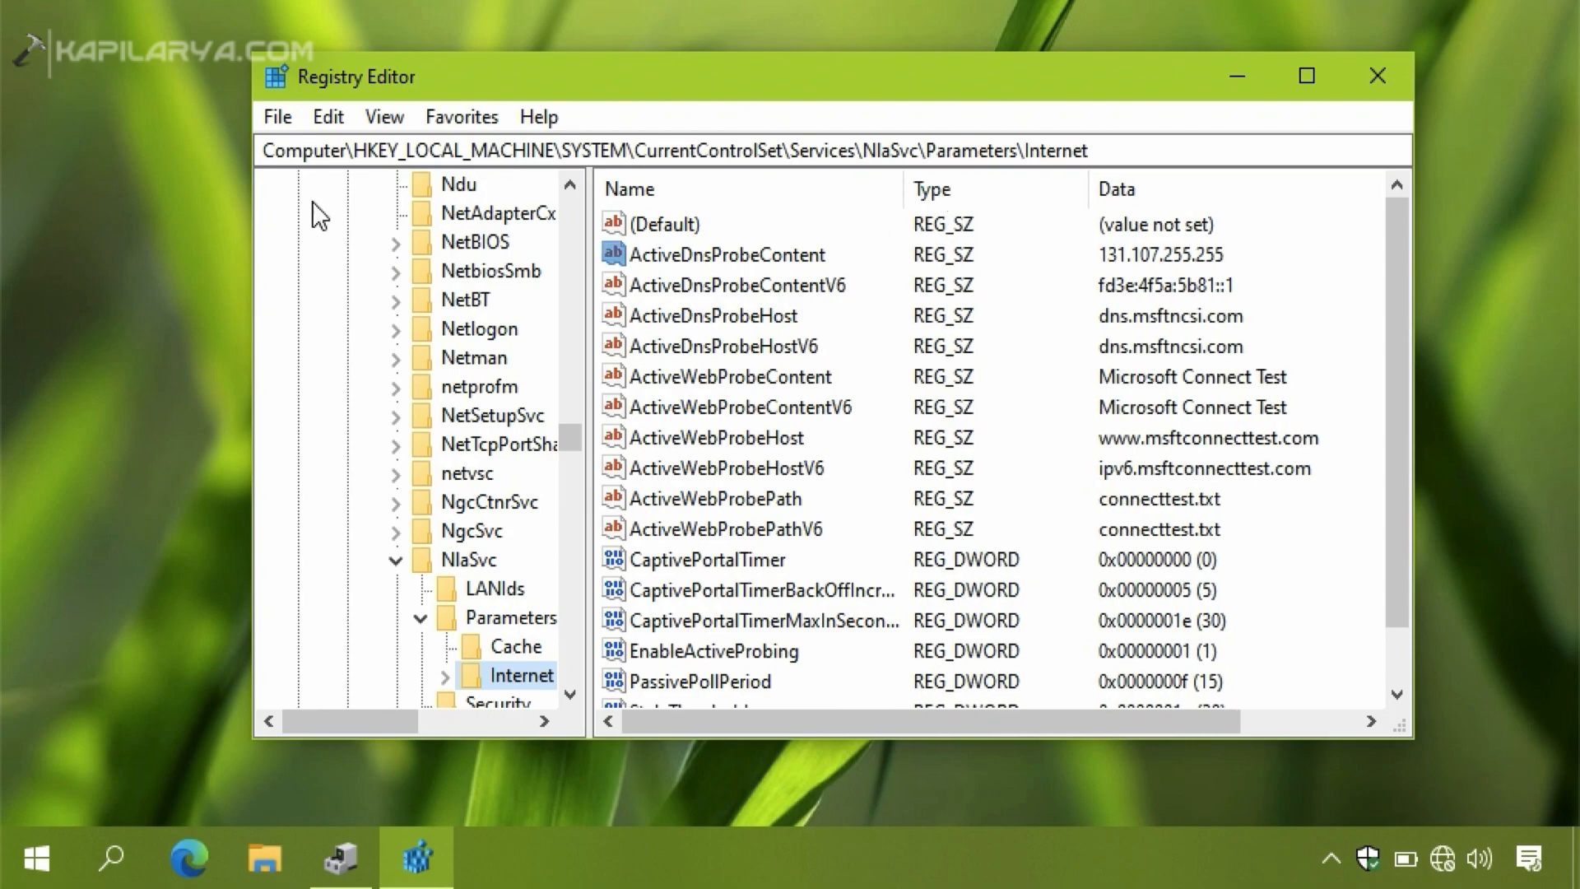
Export the selected Internet key branch as a backup file named Internet.reg on the Desktop.
click(283, 124)
click(354, 194)
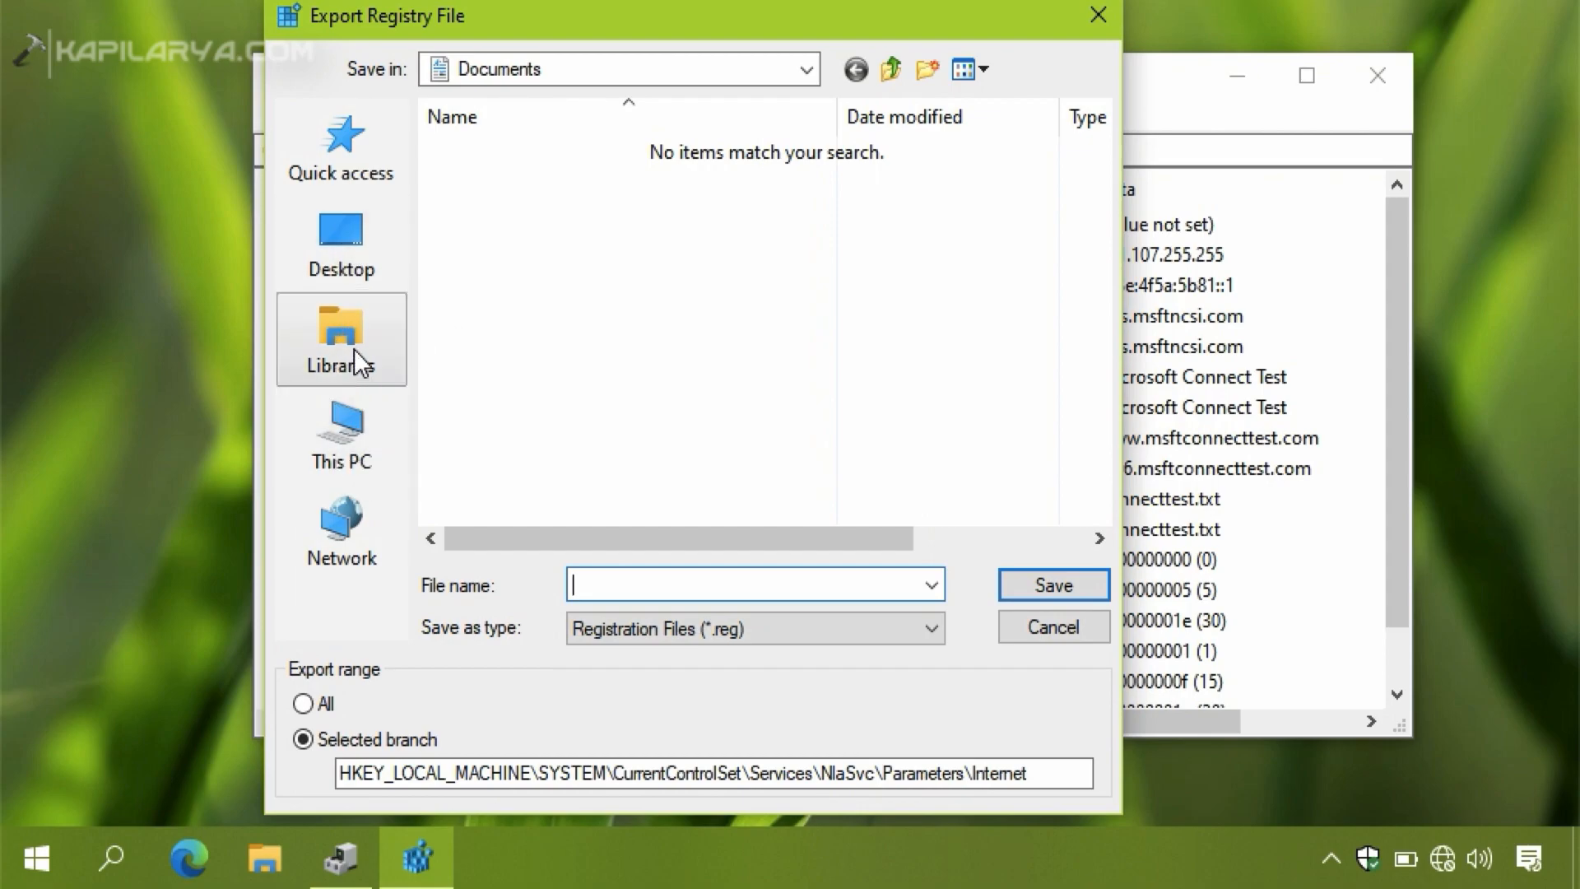
click(351, 438)
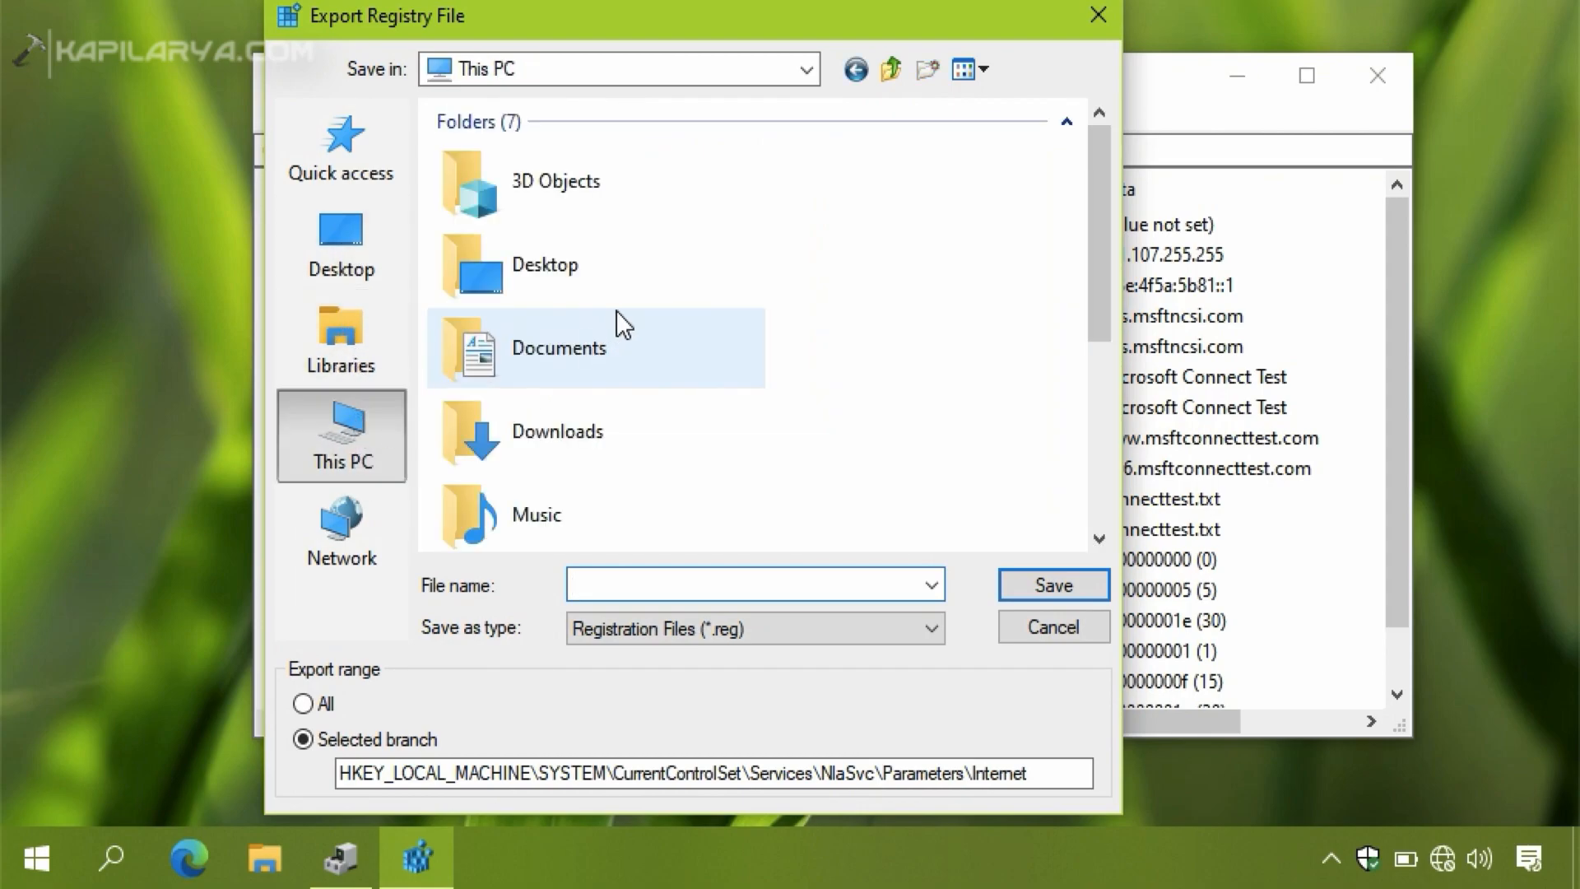
click(603, 373)
click(681, 585)
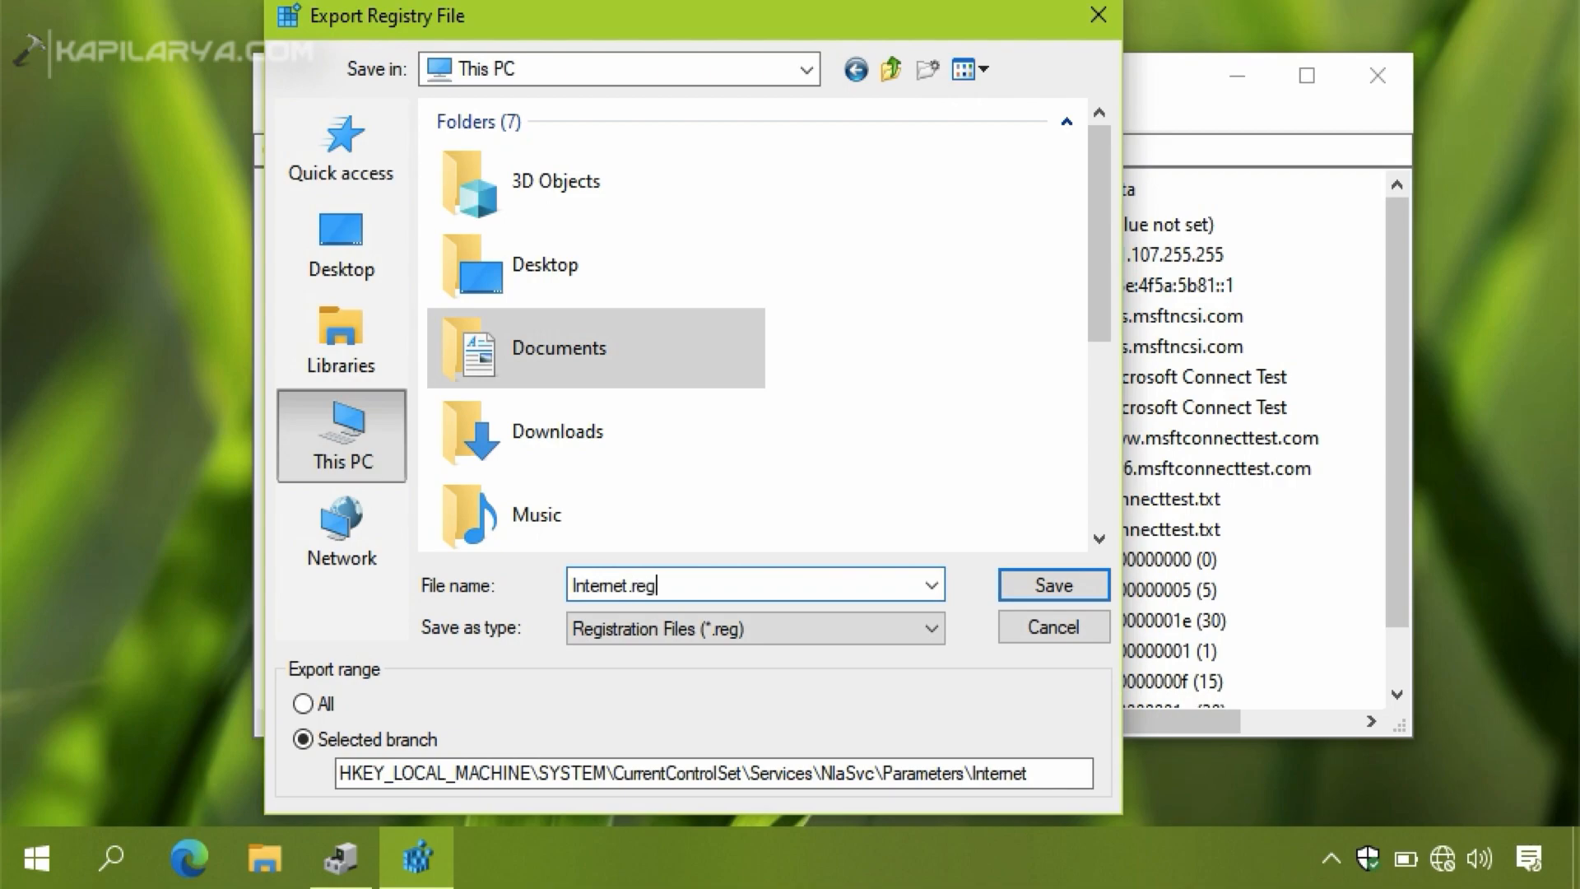
click(1014, 585)
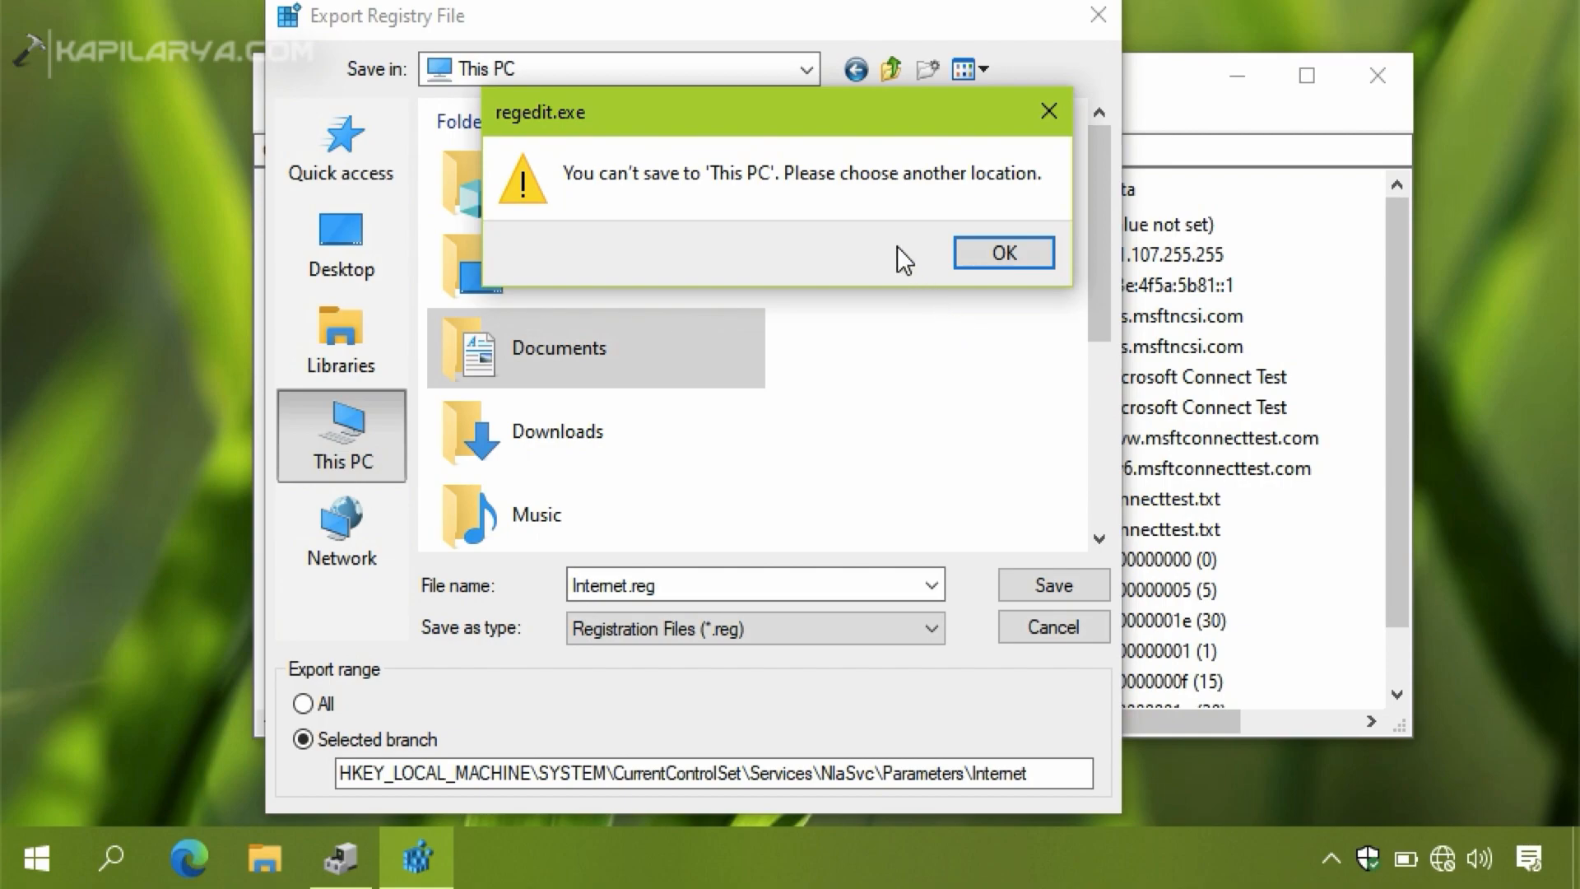
click(1004, 252)
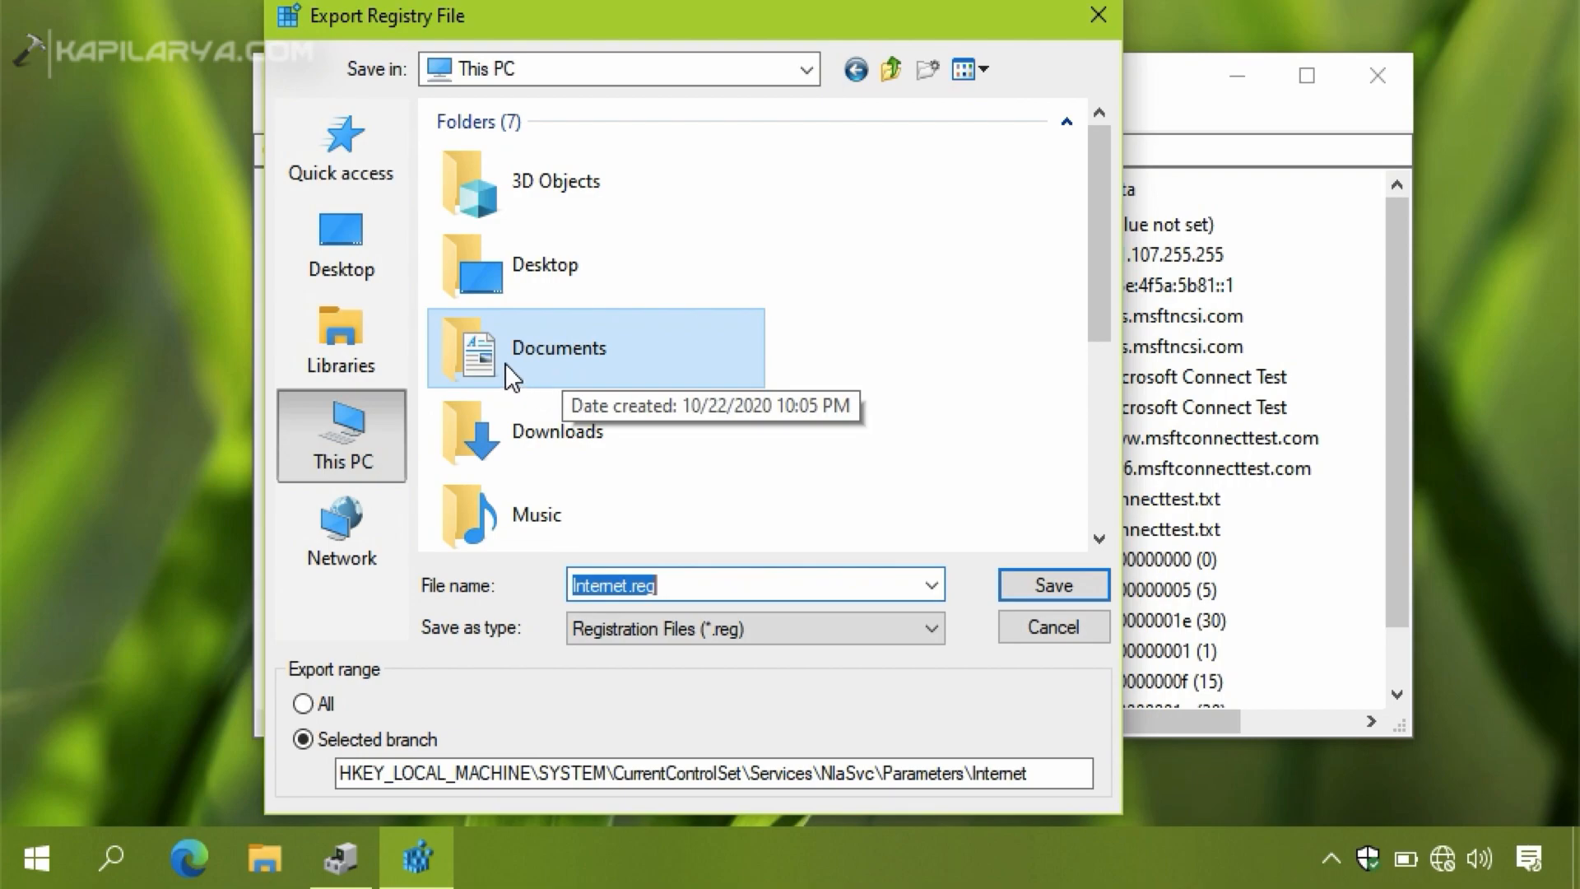
click(375, 267)
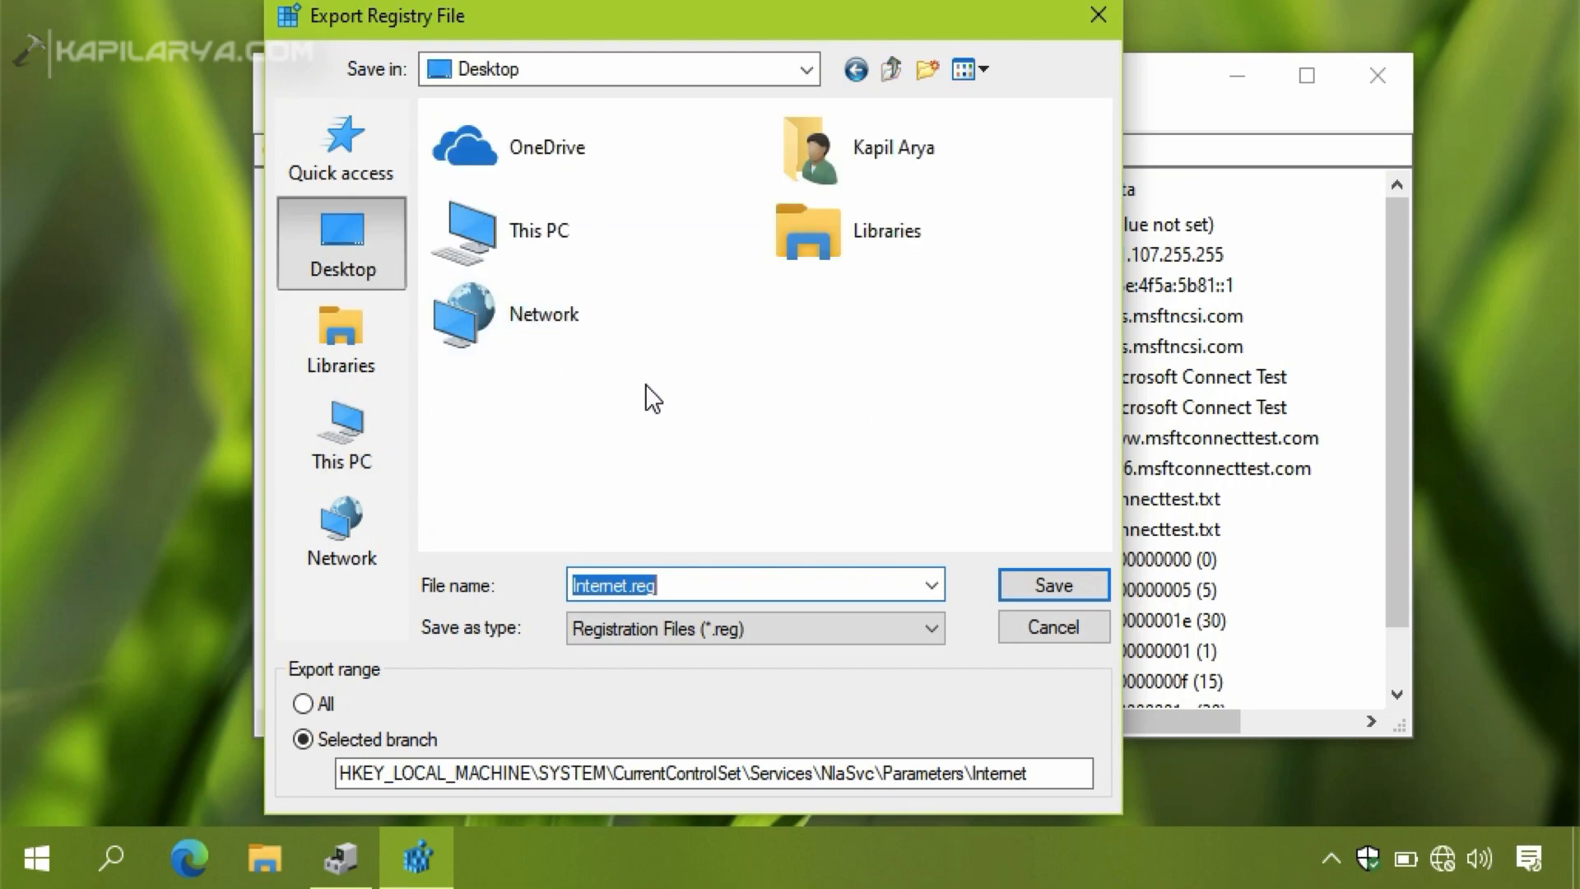
click(1022, 589)
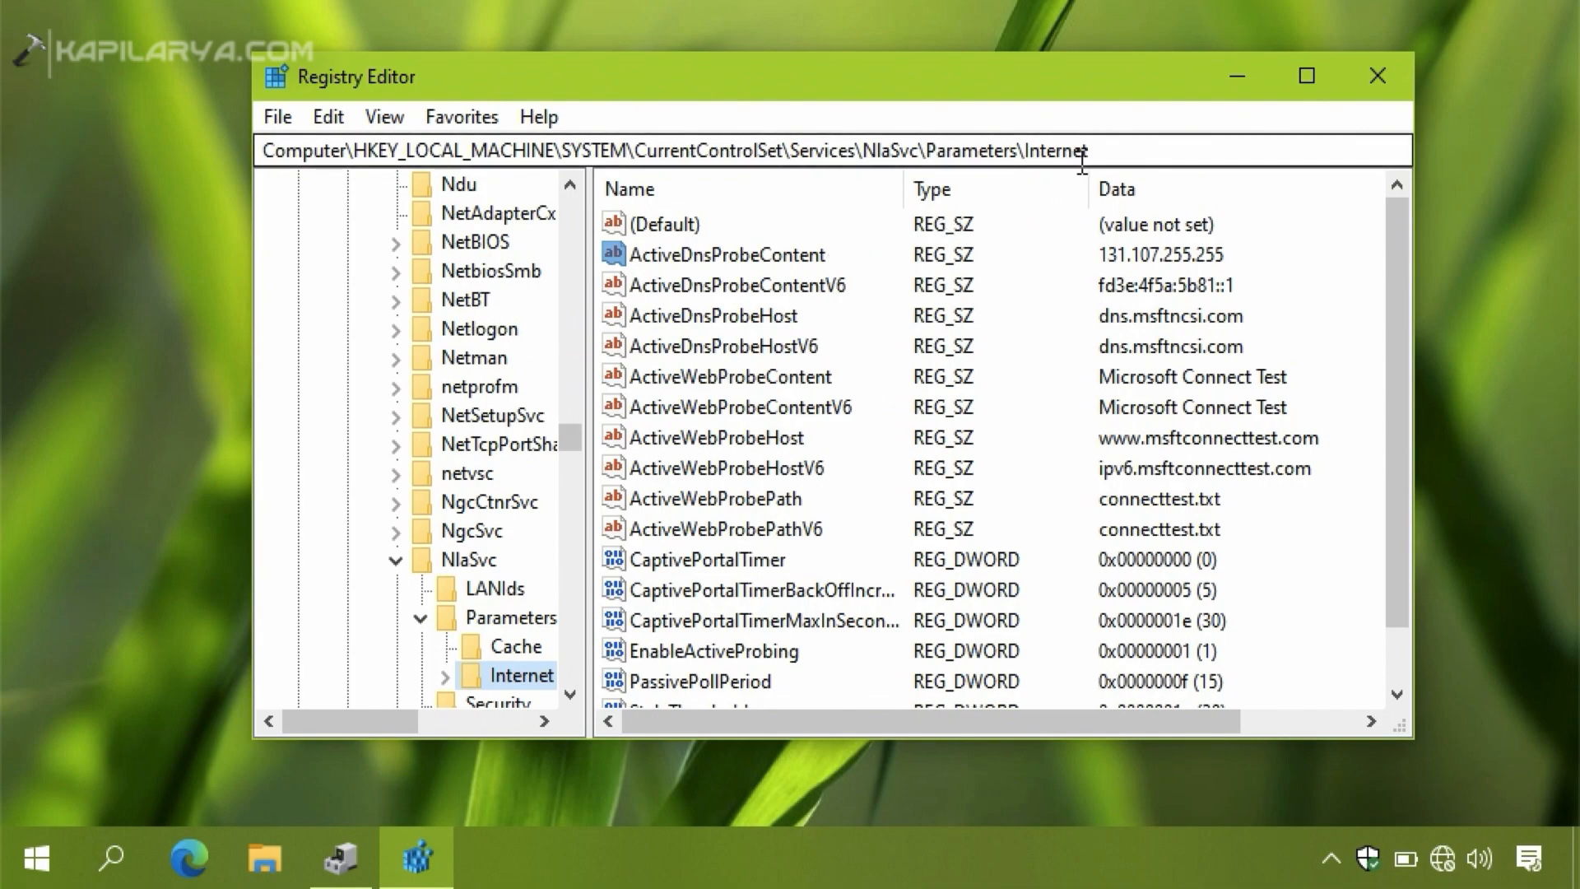
Set the value data of ActiveDnsProbeContent to 8.8.4.4.
click(716, 256)
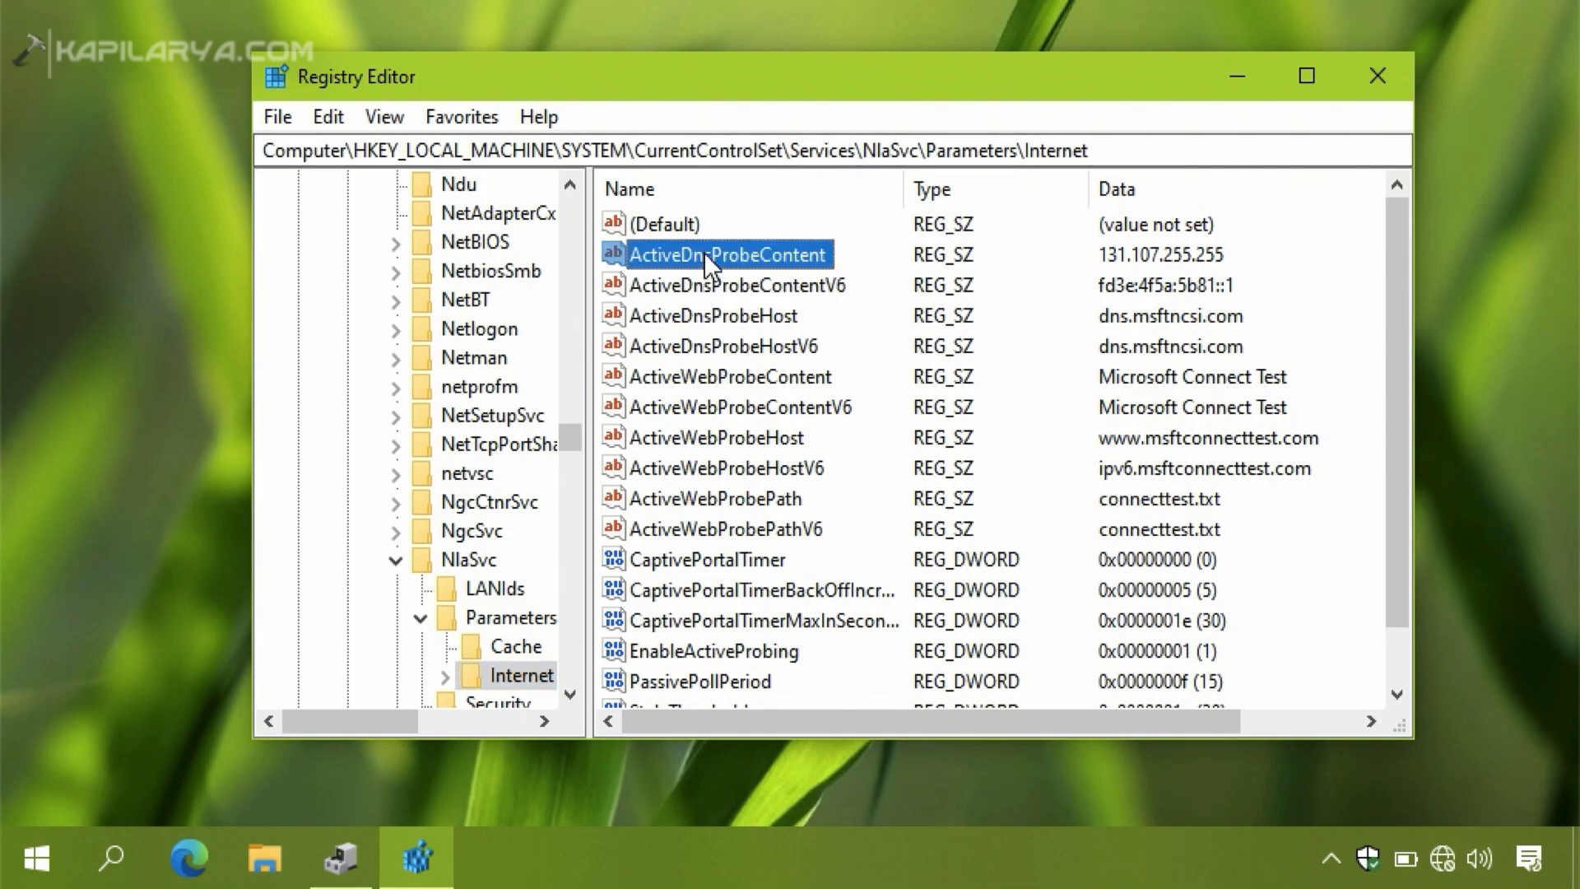
double_click(799, 257)
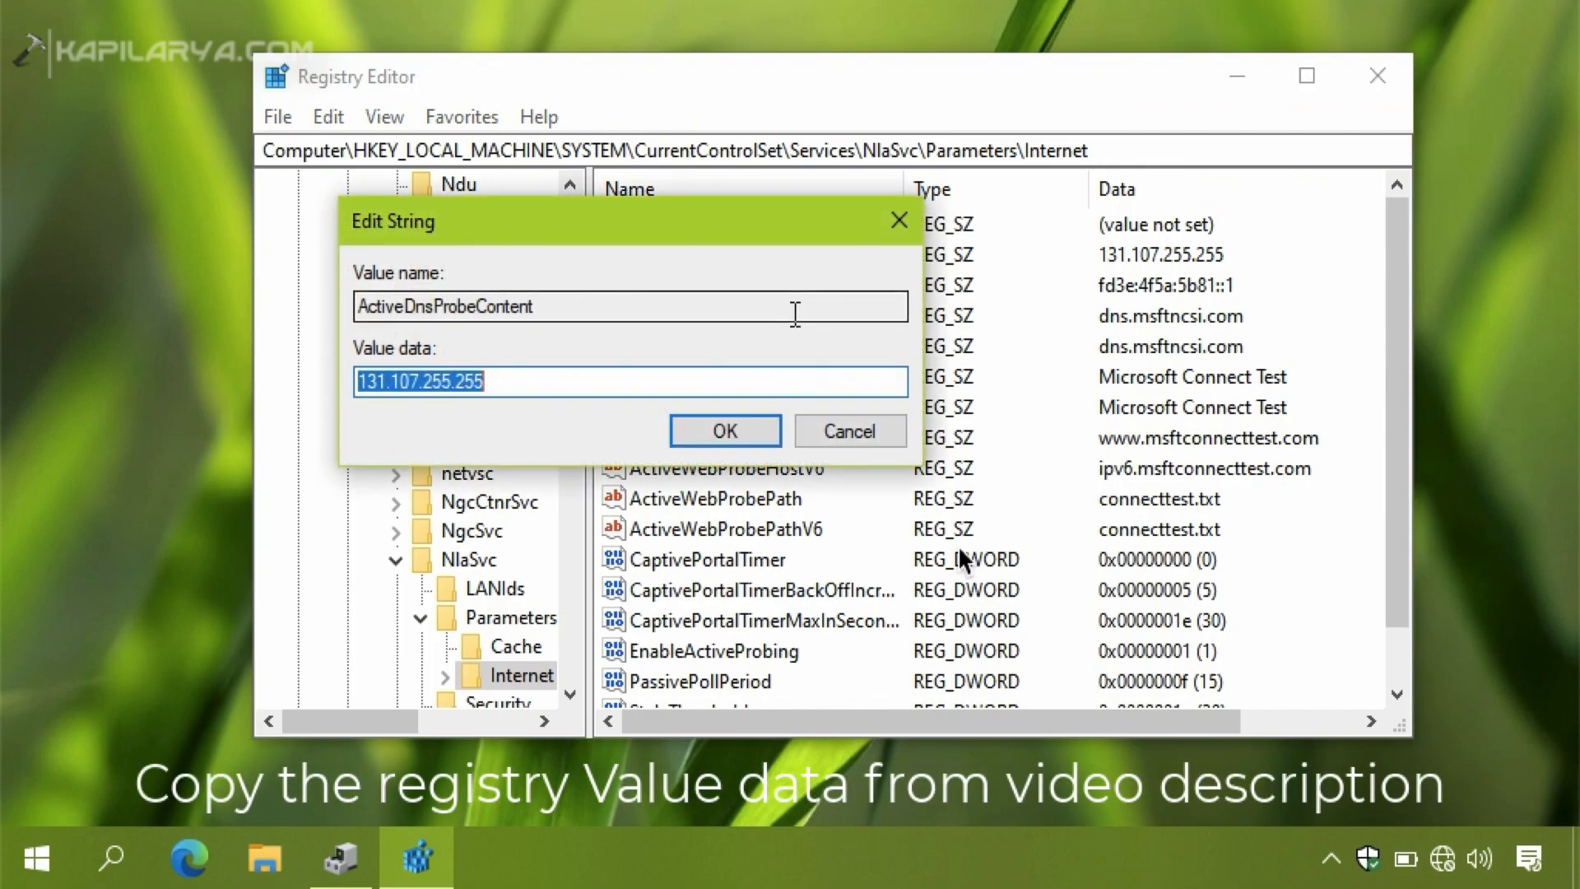
text(8.8.4.4)
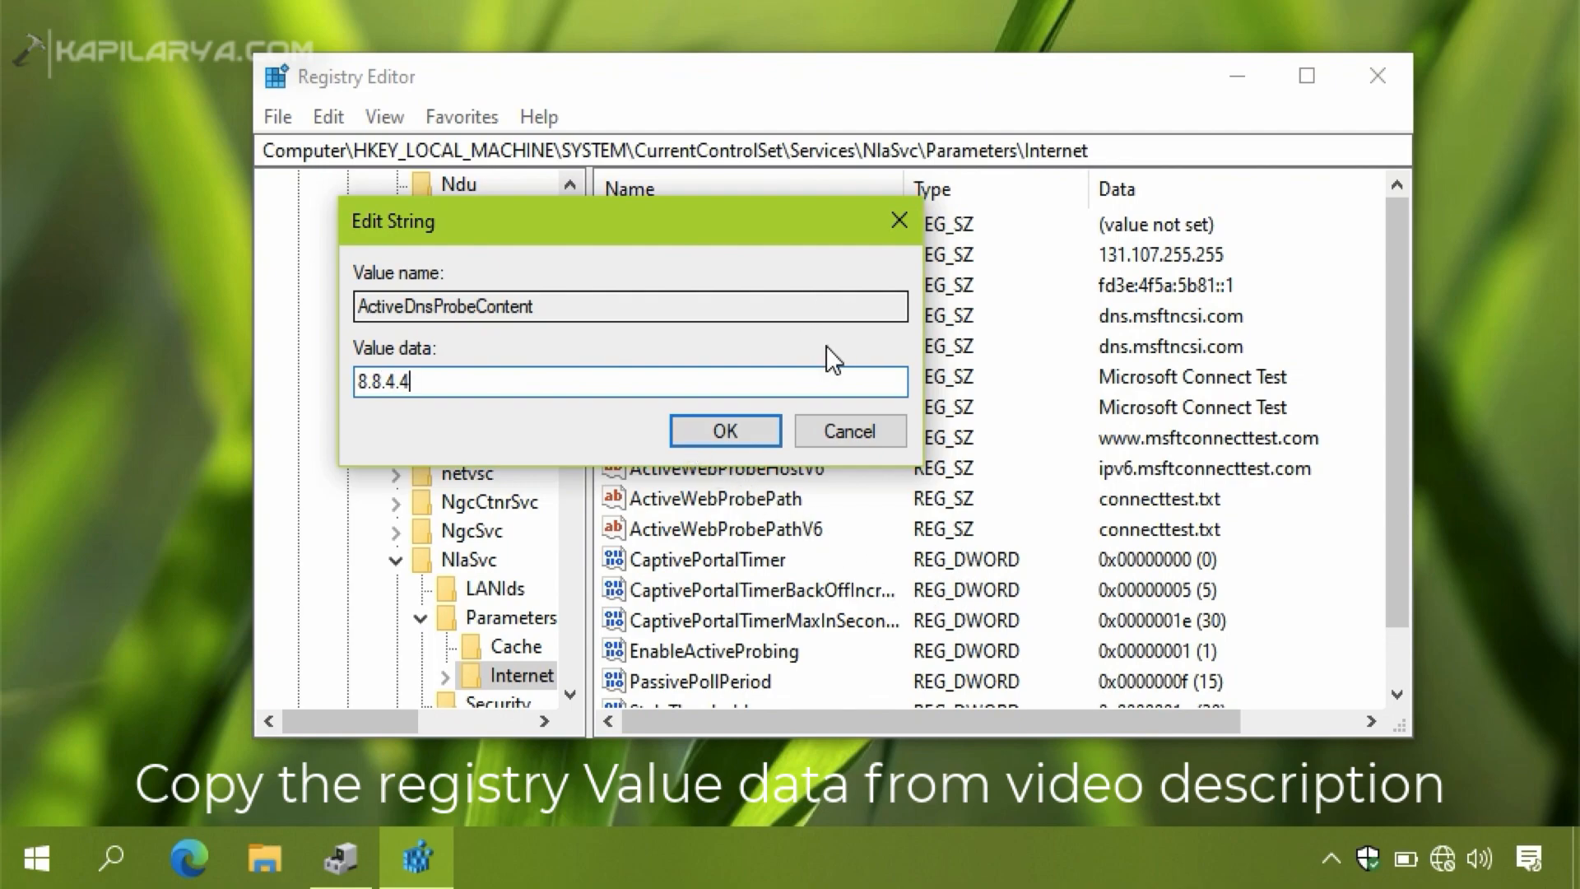
click(691, 430)
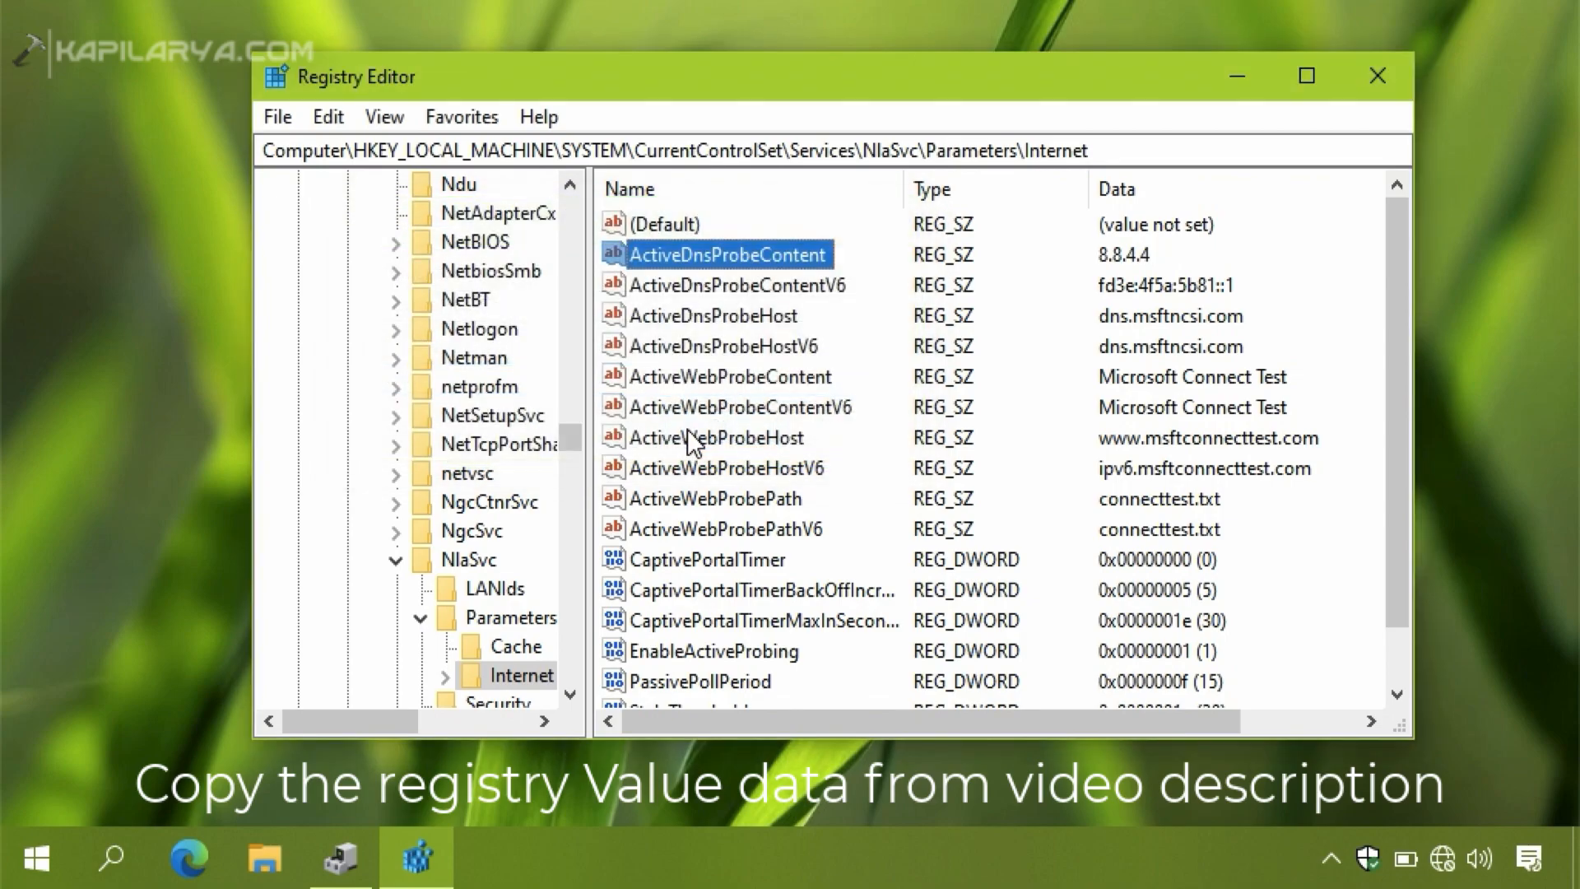
Set the value data of ActiveDnsProbeContentV6 to 2001:4860:4860::8844.
double_click(794, 288)
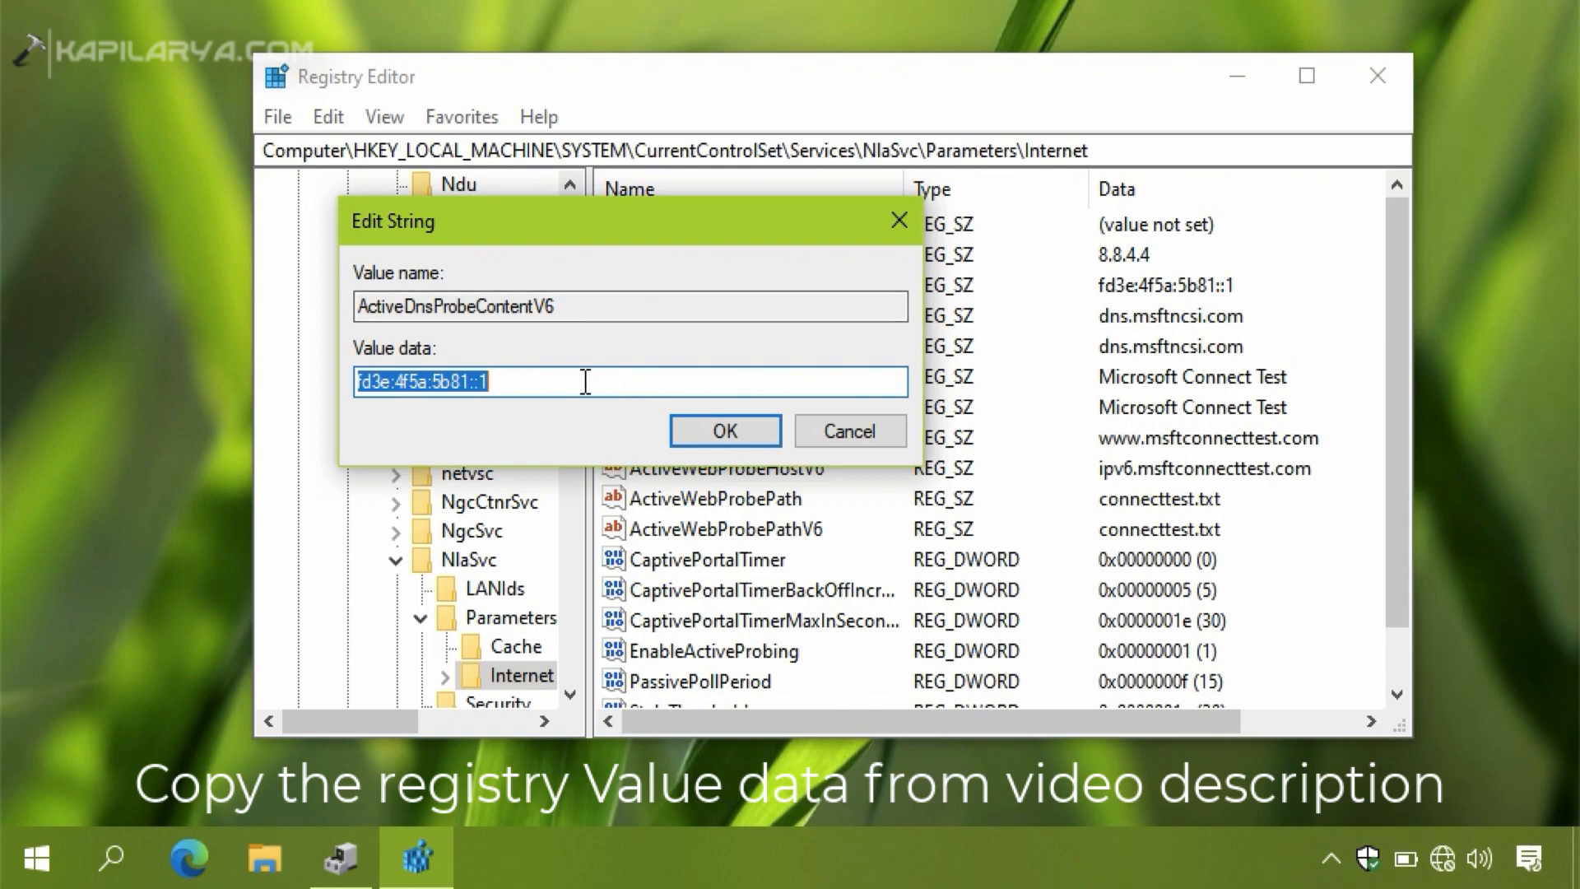
text(2001:4860:4860::8844)
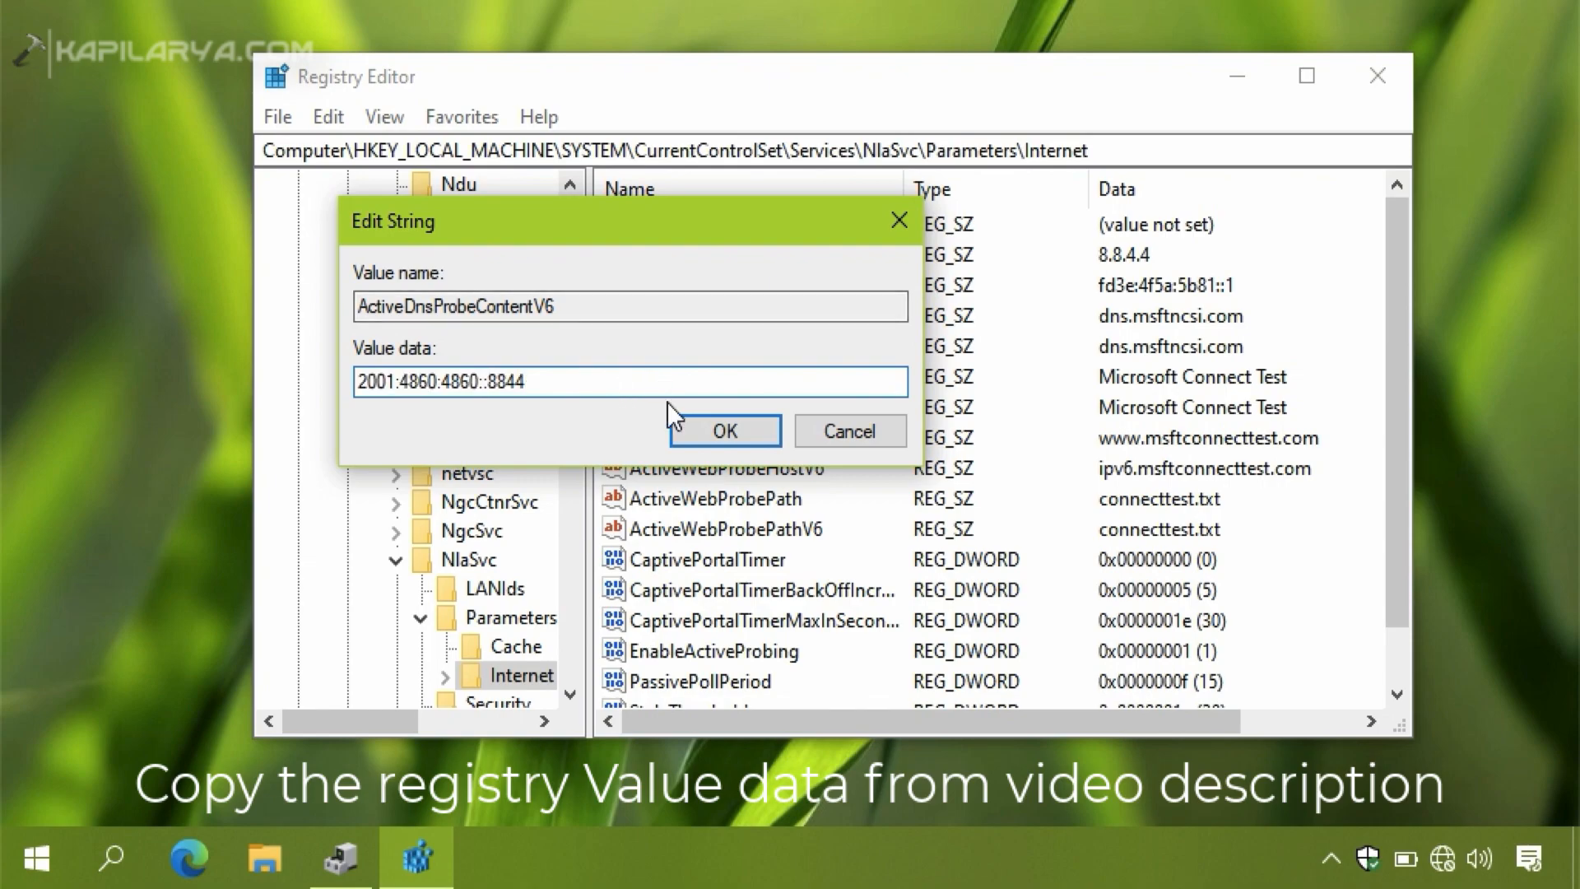
click(716, 430)
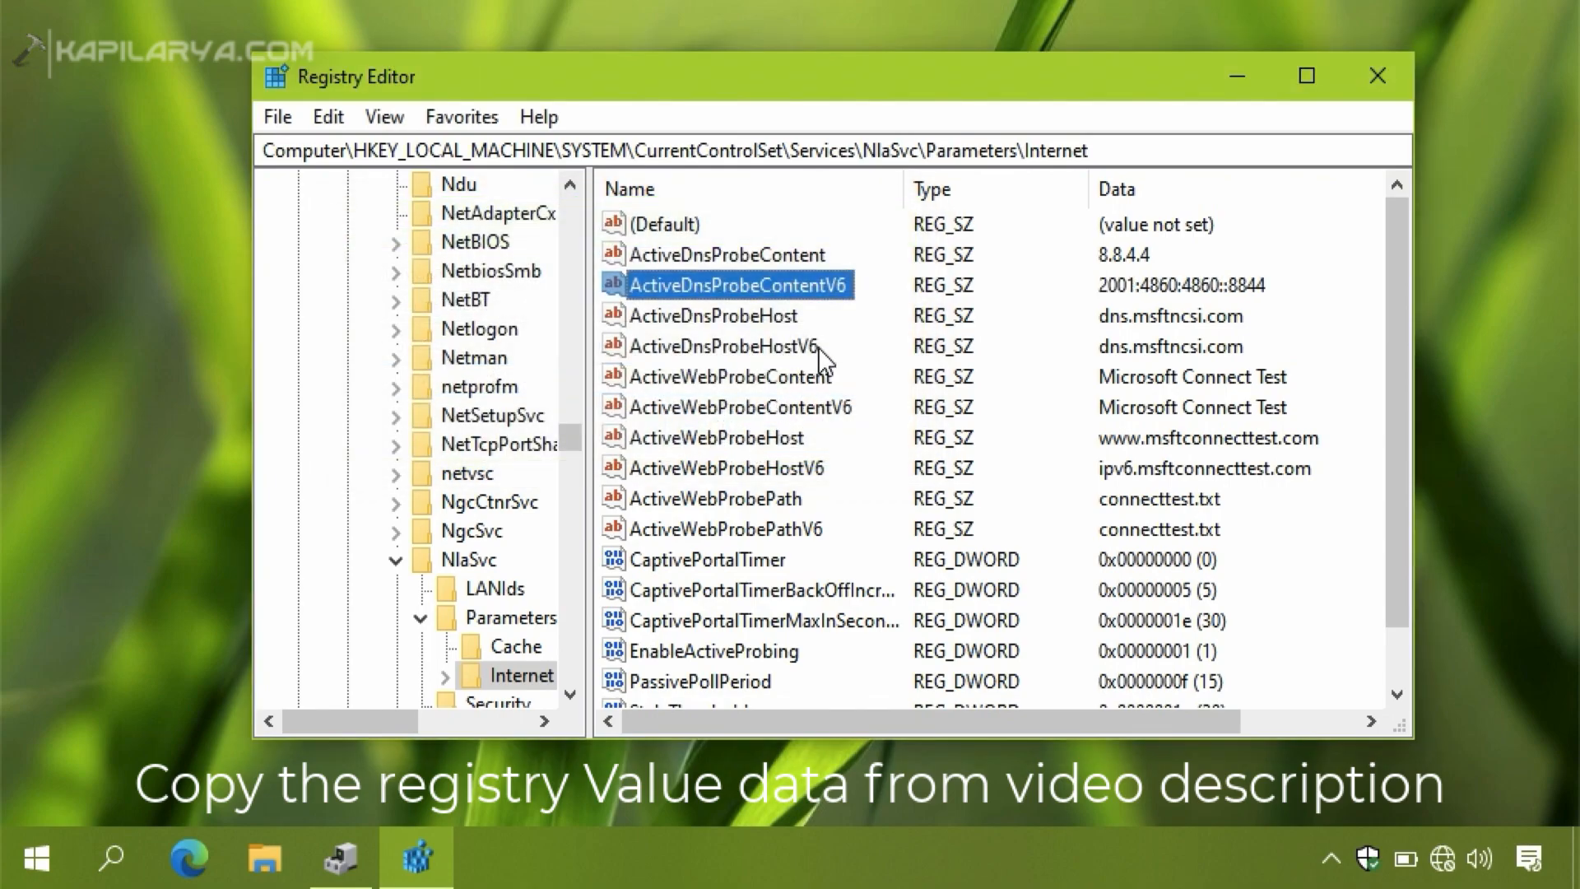
Set the value data of ActiveDnsProbeHost to dns.google.
click(764, 321)
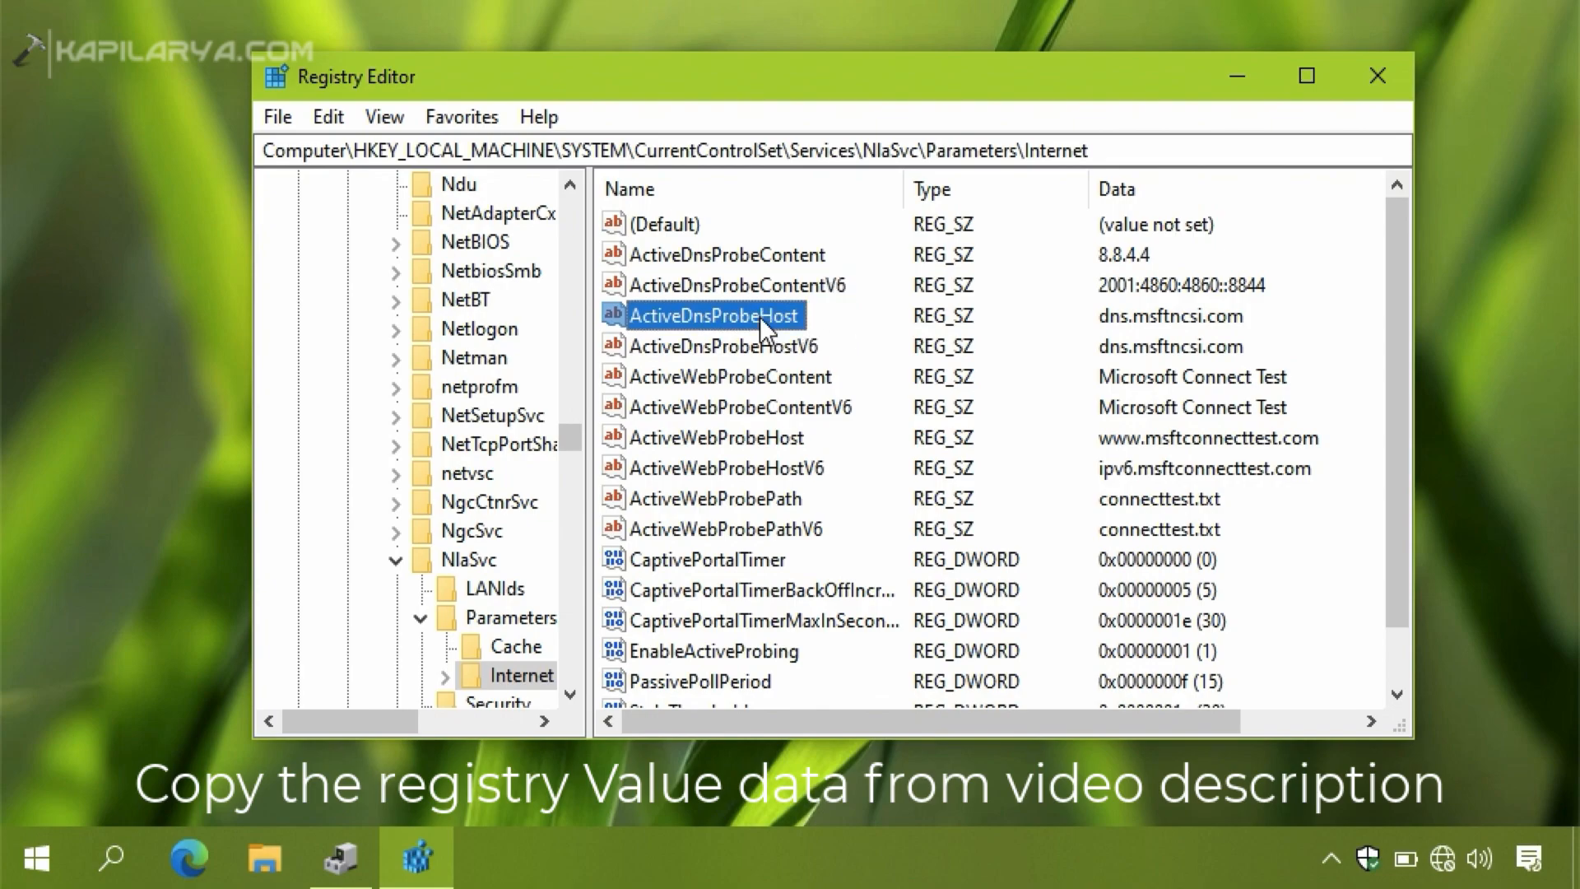
double_click(769, 320)
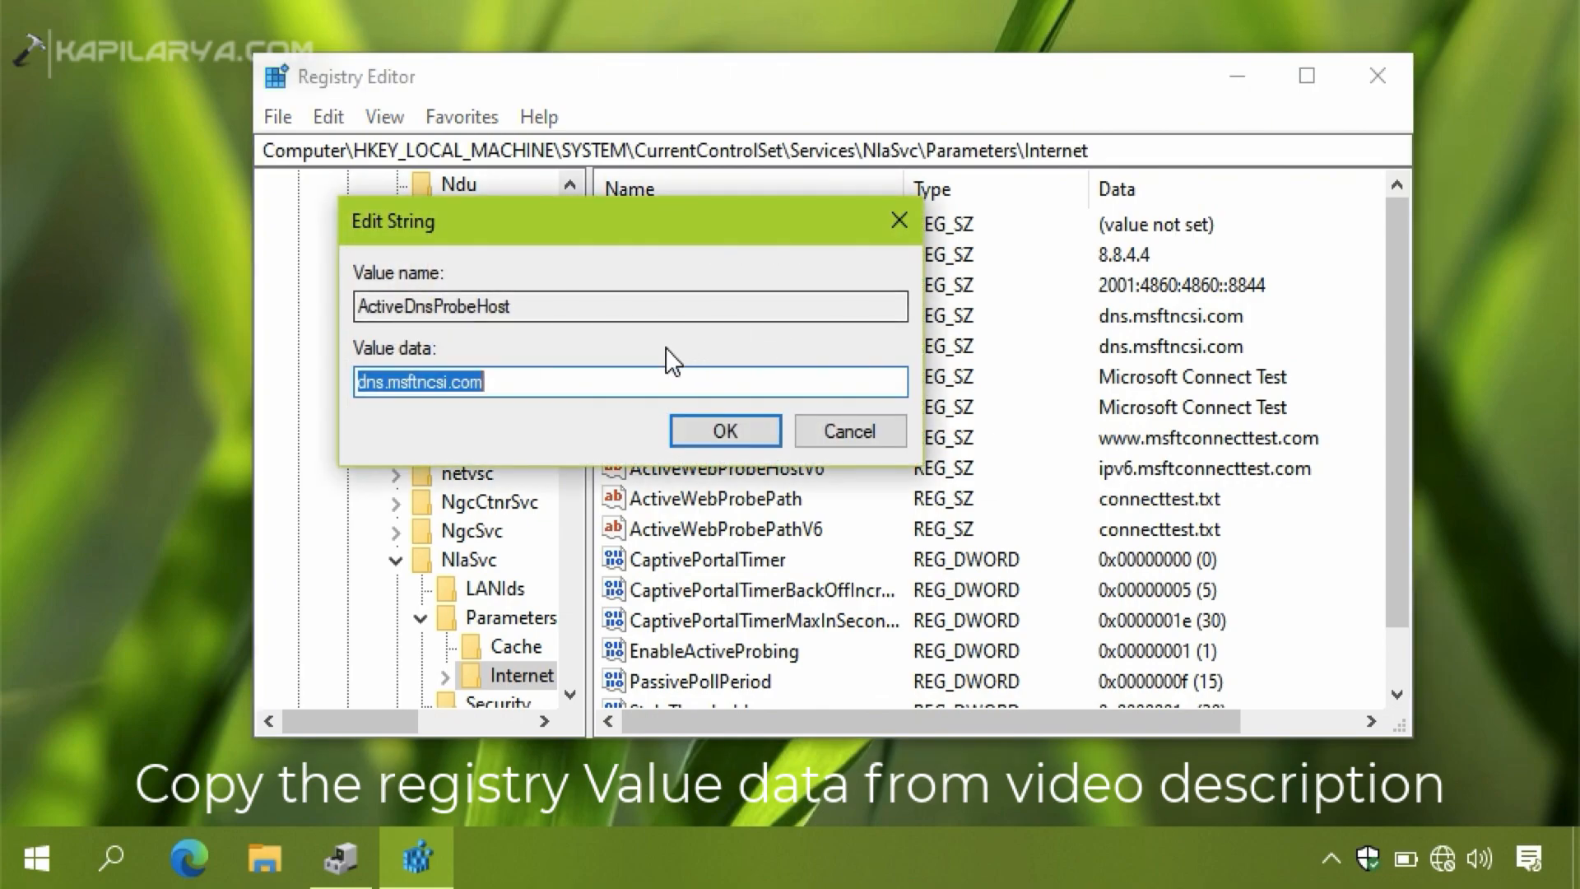
click(525, 389)
double_click(483, 386)
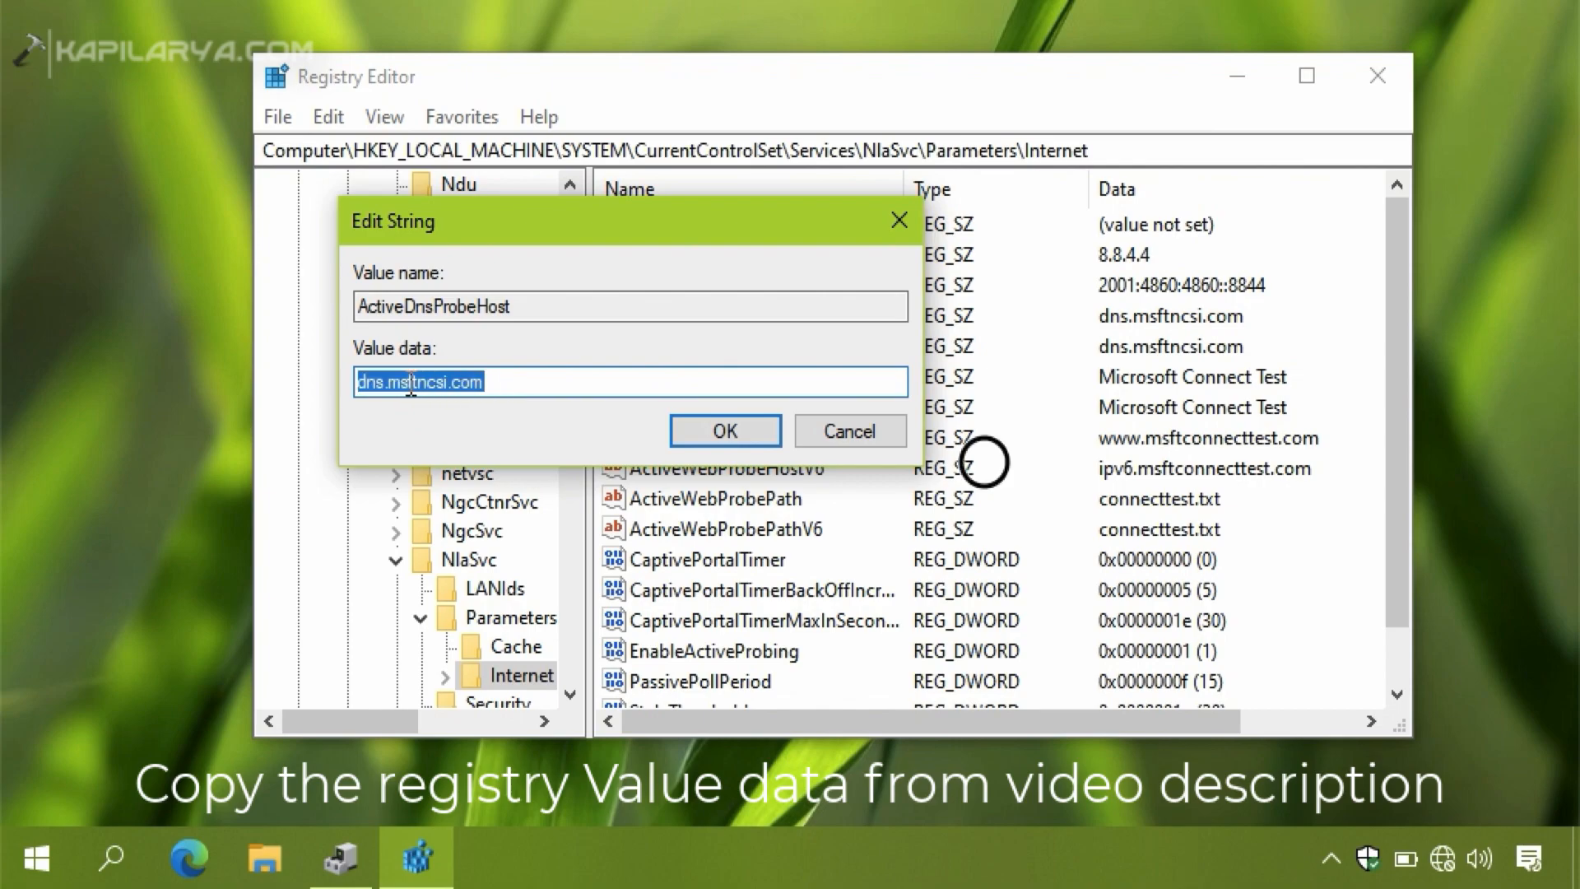
text(ns.google)
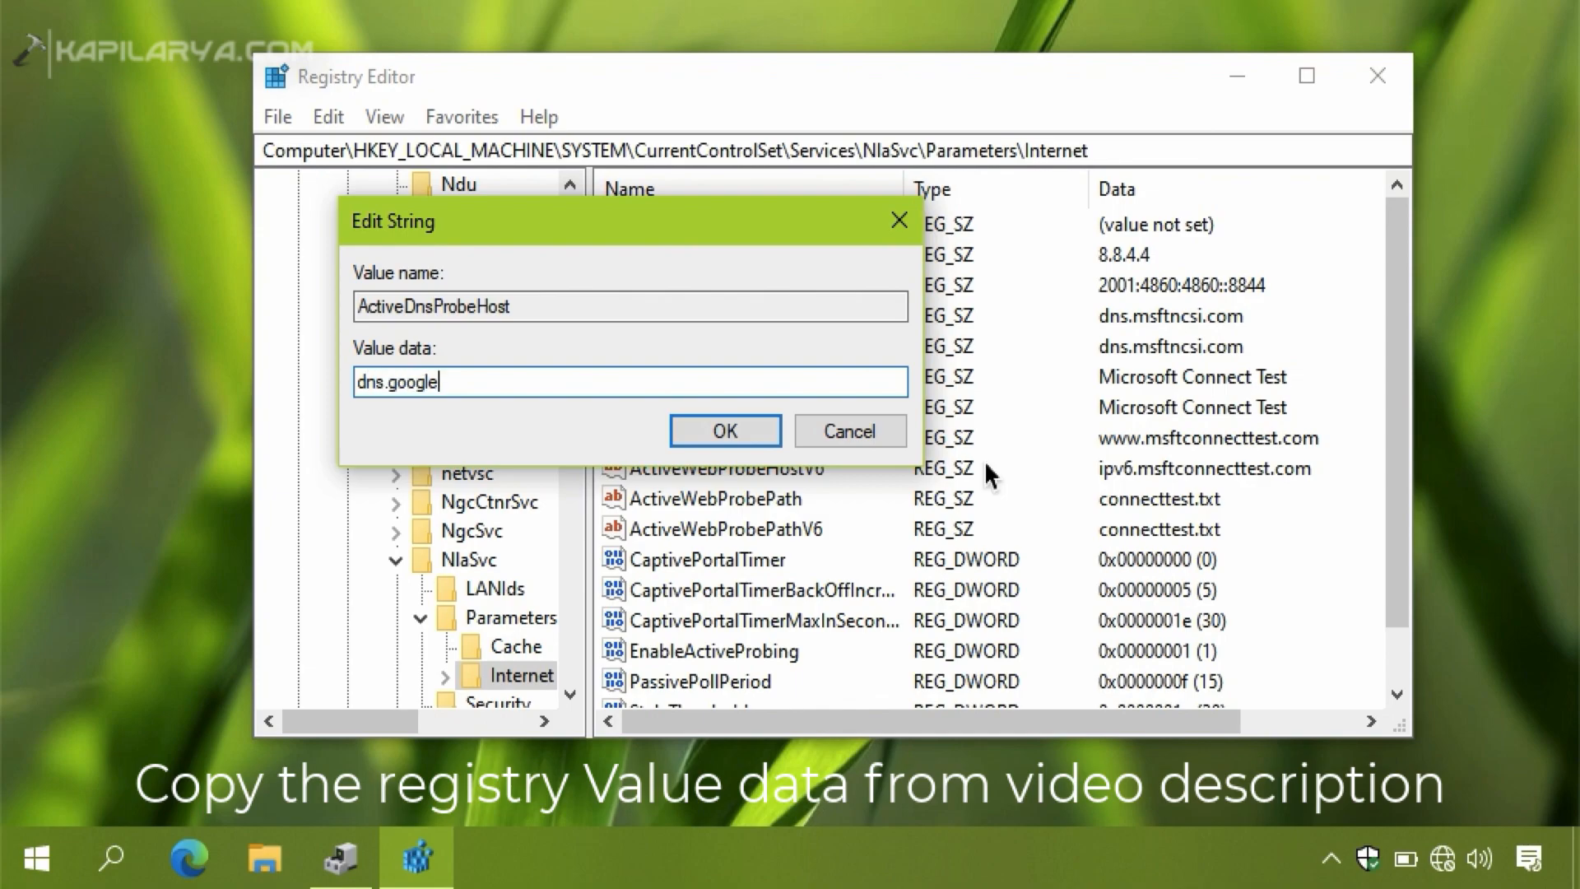
key(Return)
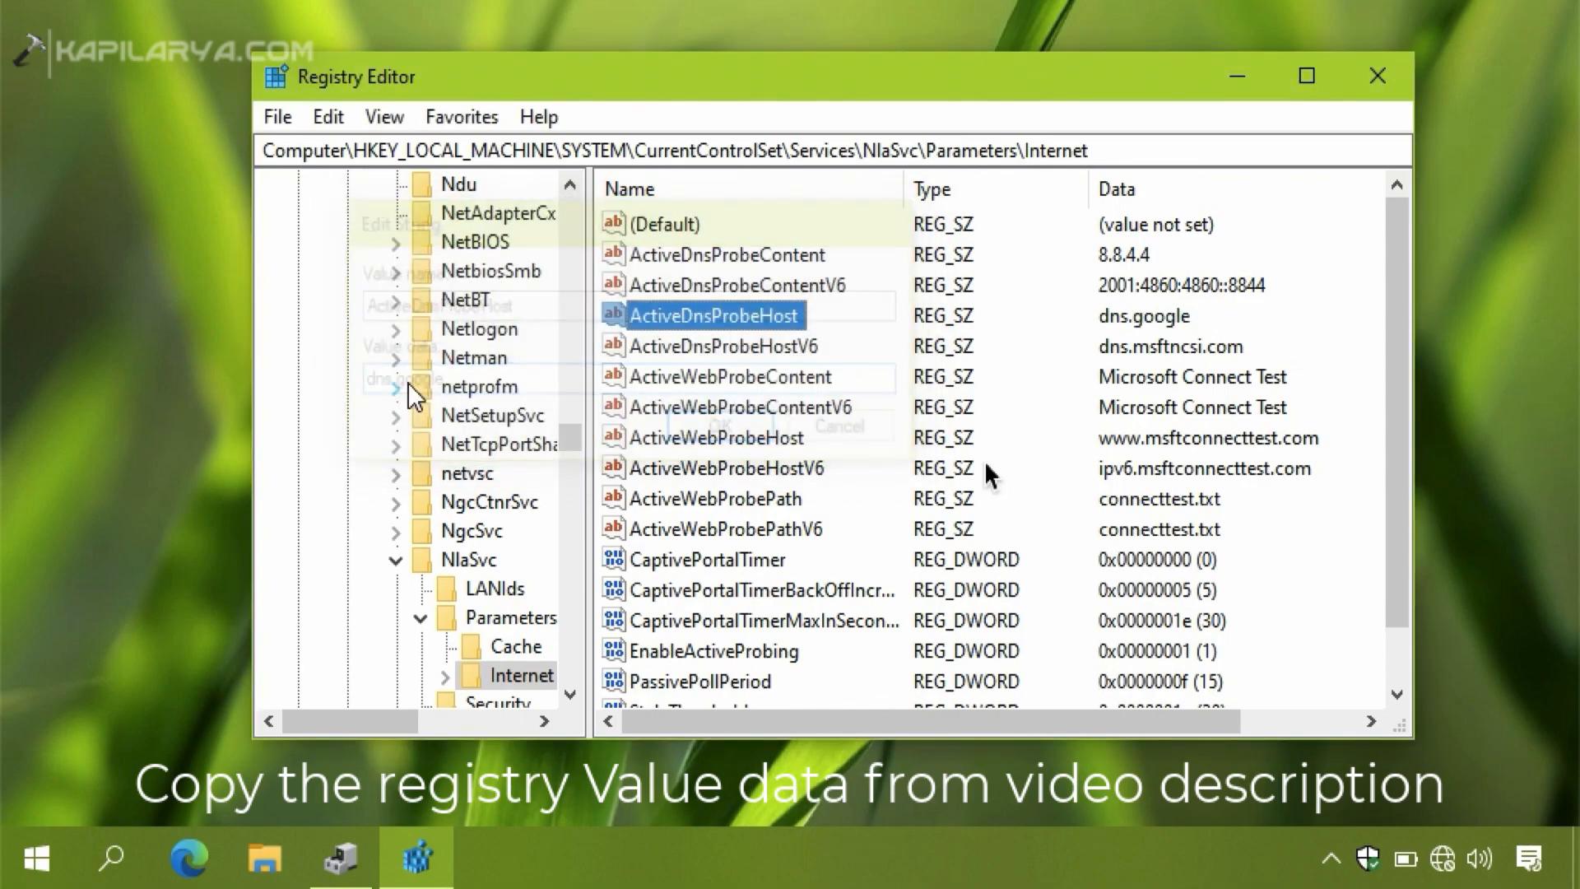
Set the value data of ActiveDnsProbeHostV6 to dns.google.
double_click(723, 348)
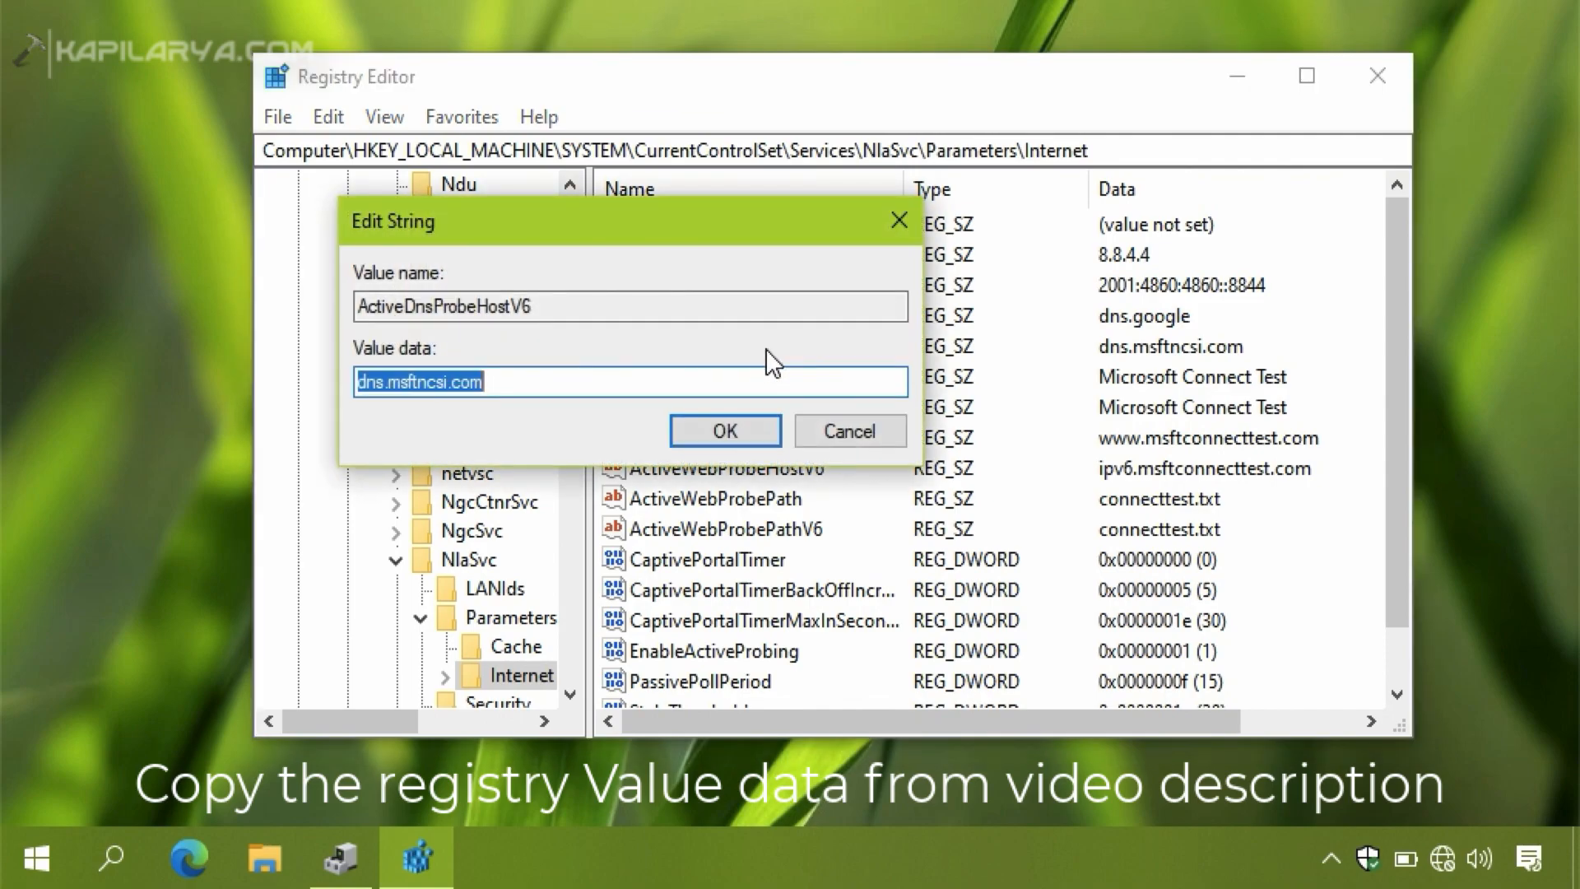
text(dns.g)
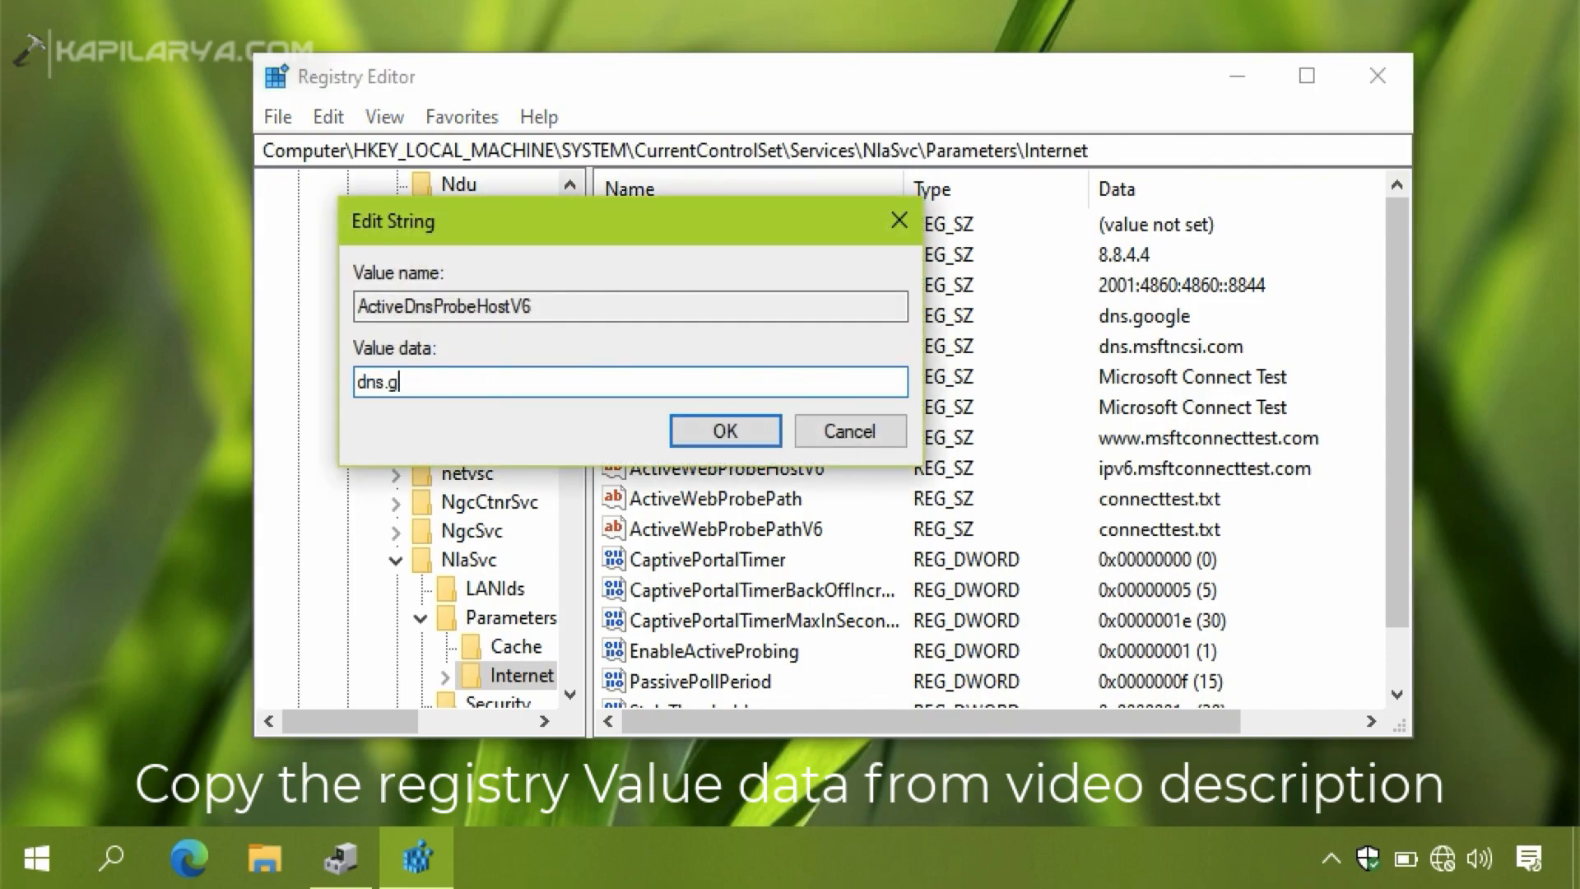
key(Return)
click(761, 480)
double_click(762, 479)
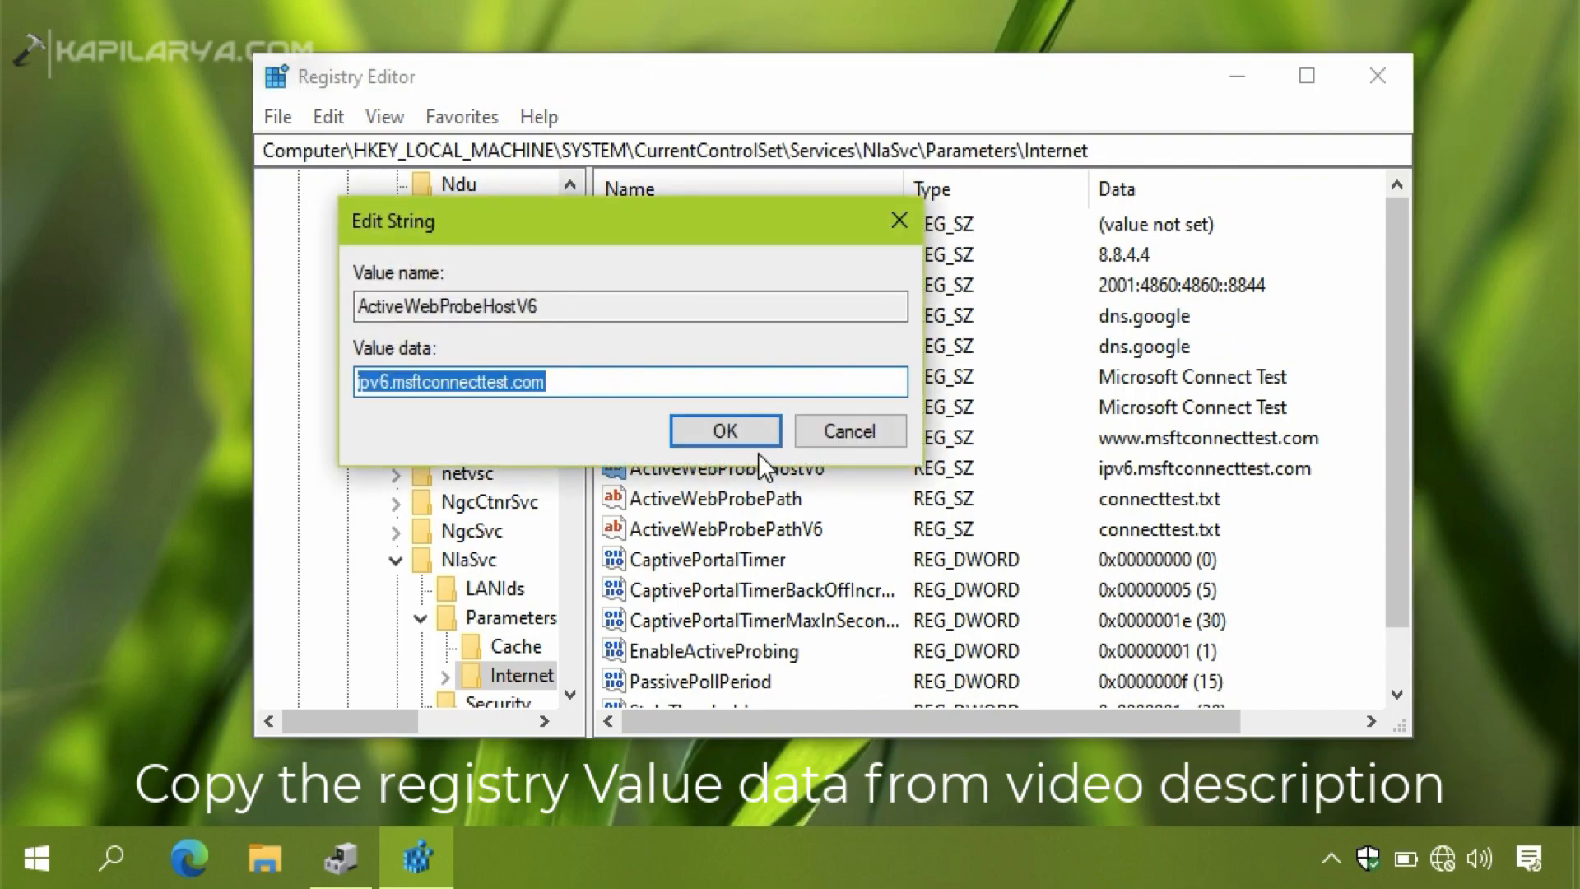
click(394, 381)
key(BackSpace)
key(BackSpace)
key(BackSpace)
key(BackSpace)
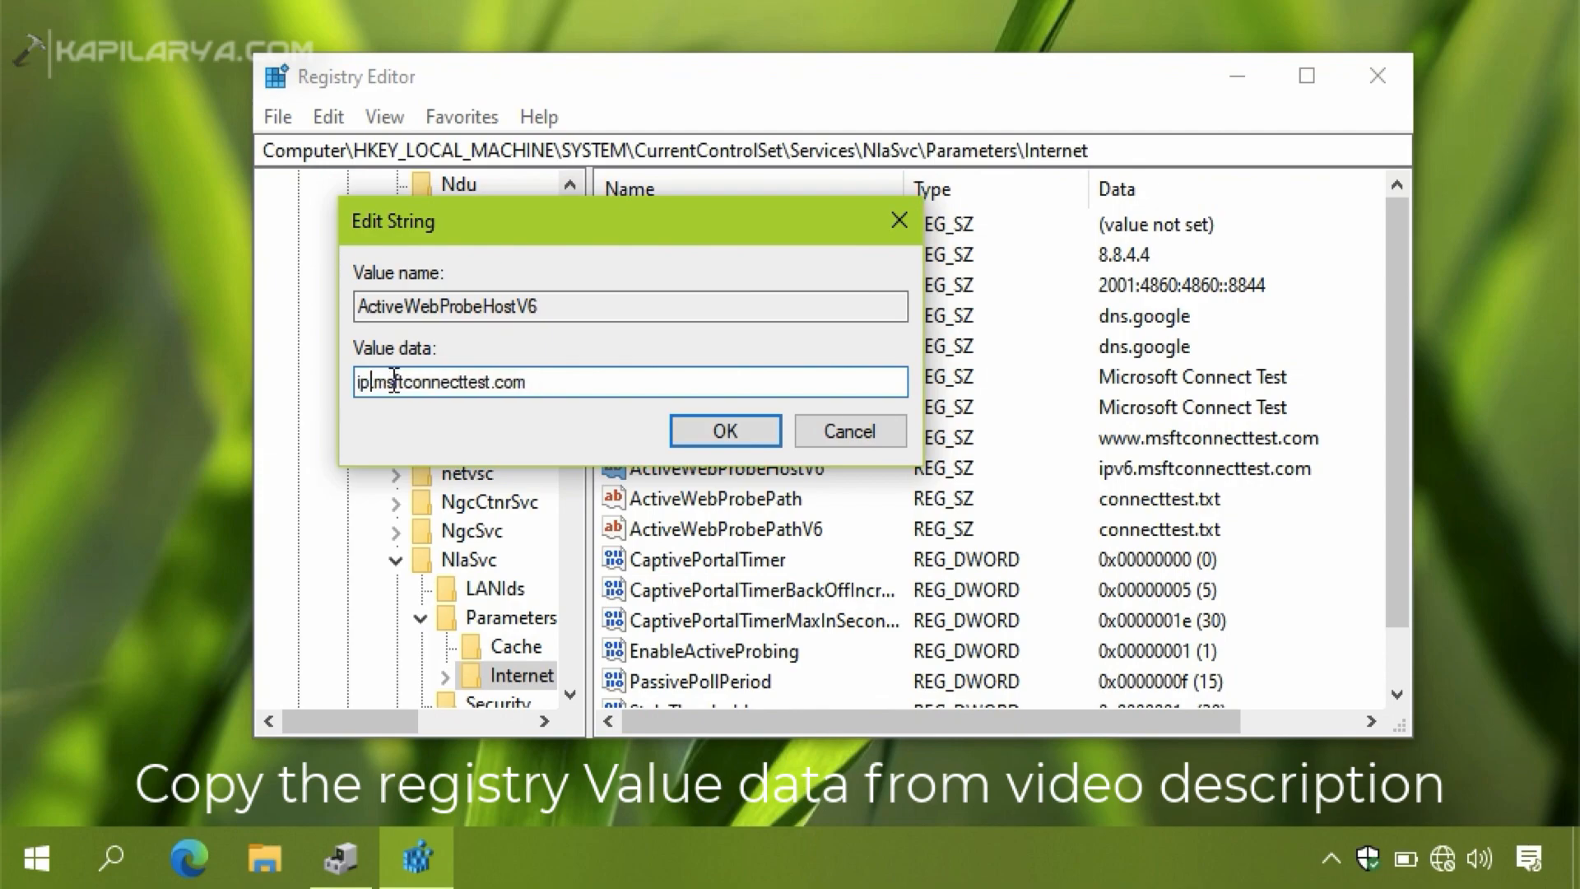
text(www)
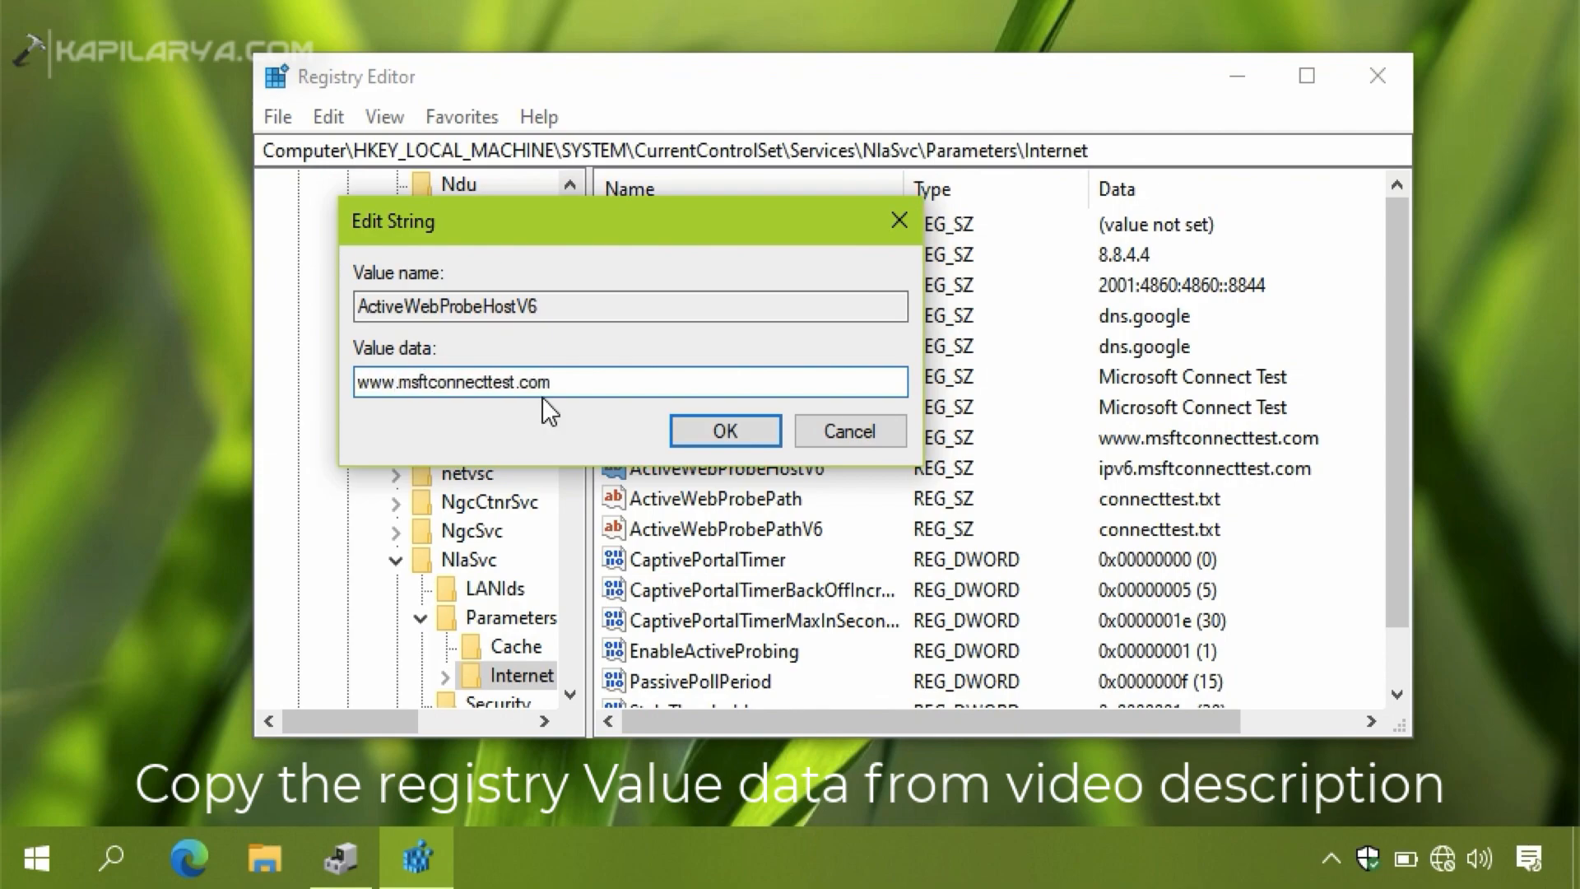
click(681, 430)
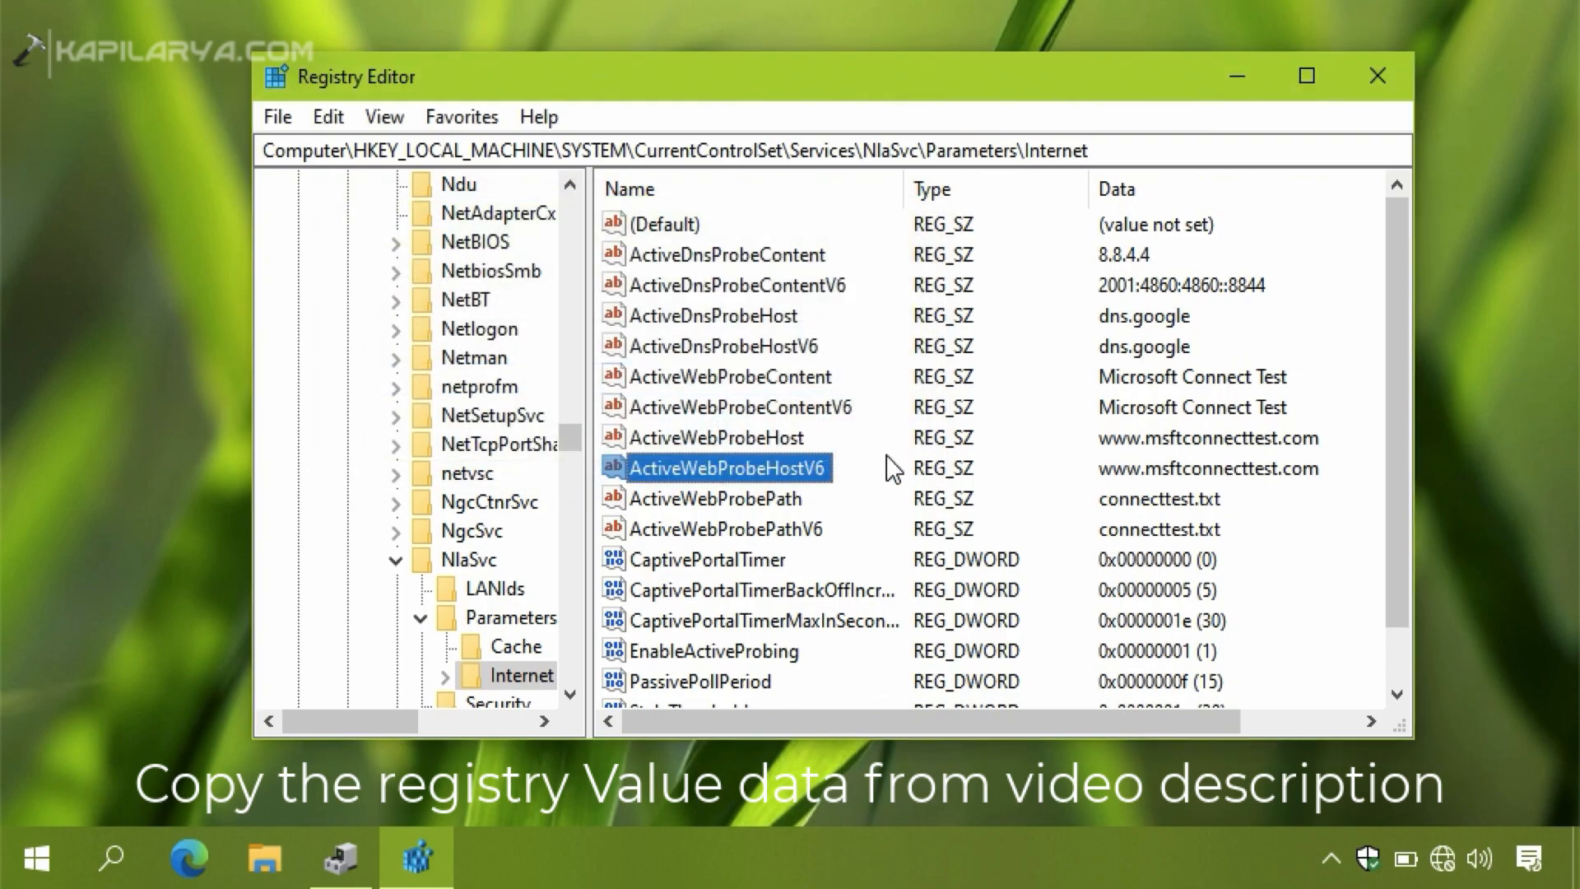
click(1151, 482)
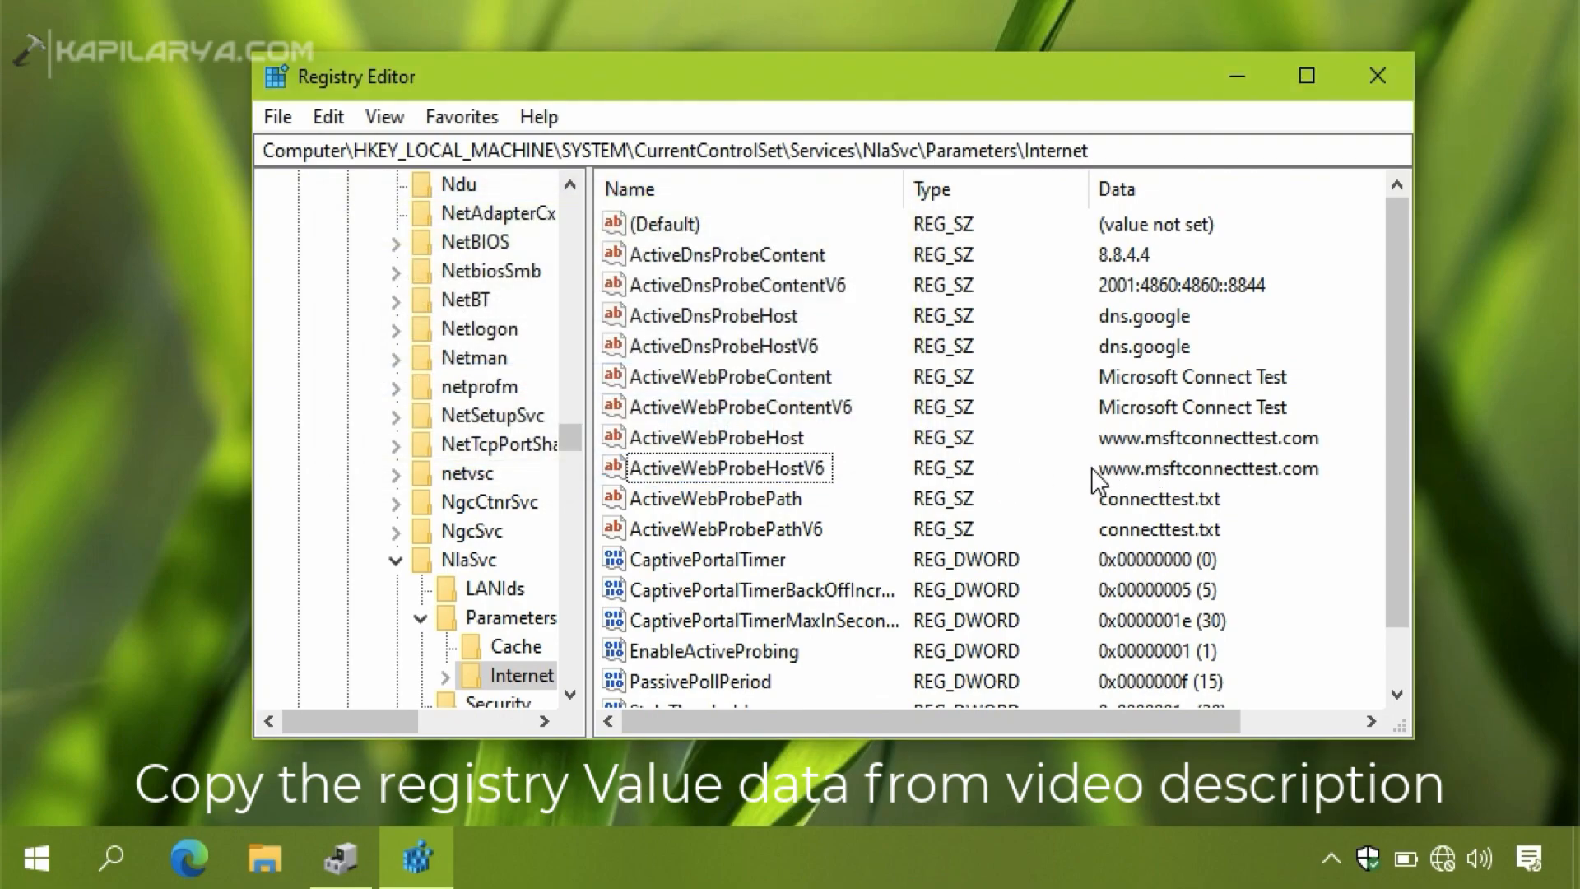
Check that the EnableActiveProbing value data is 1, accept it, and close the Registry Editor.
double_click(767, 650)
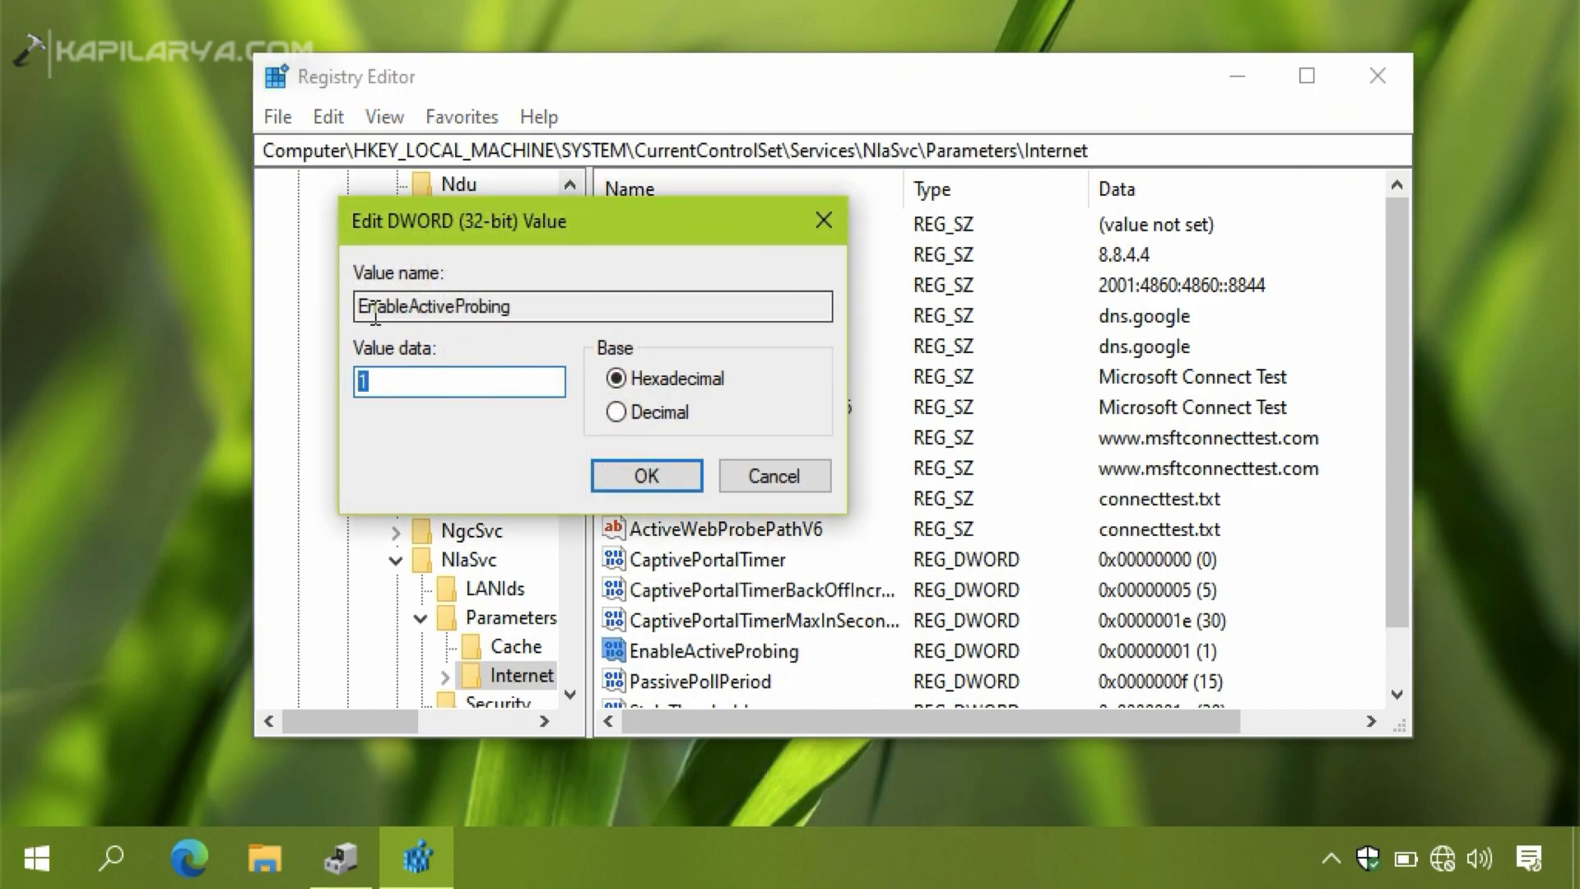
click(646, 473)
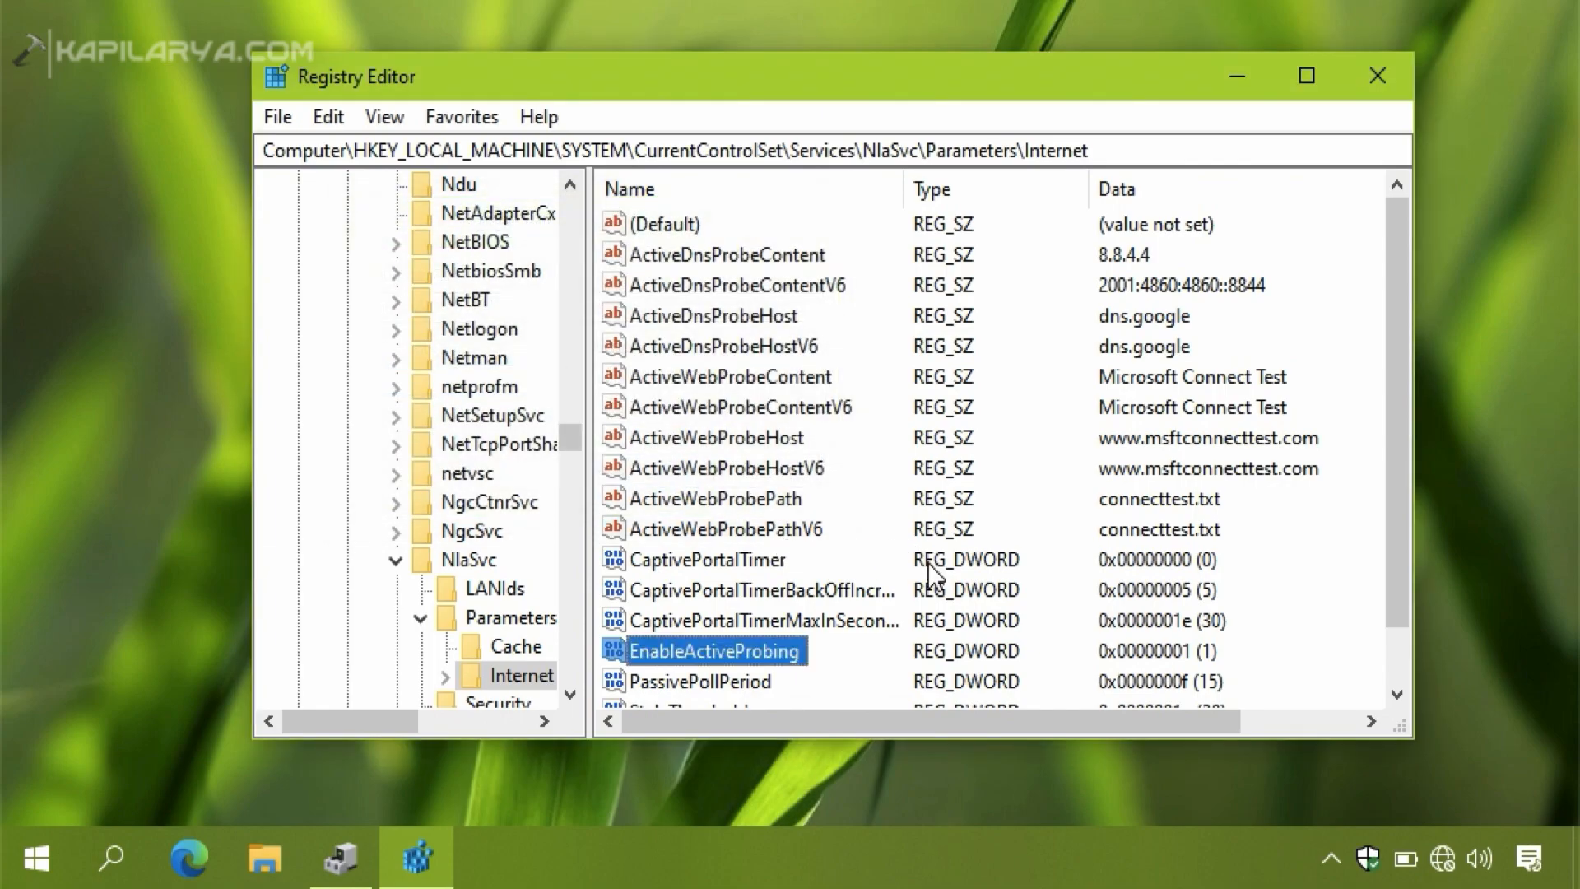
click(1377, 89)
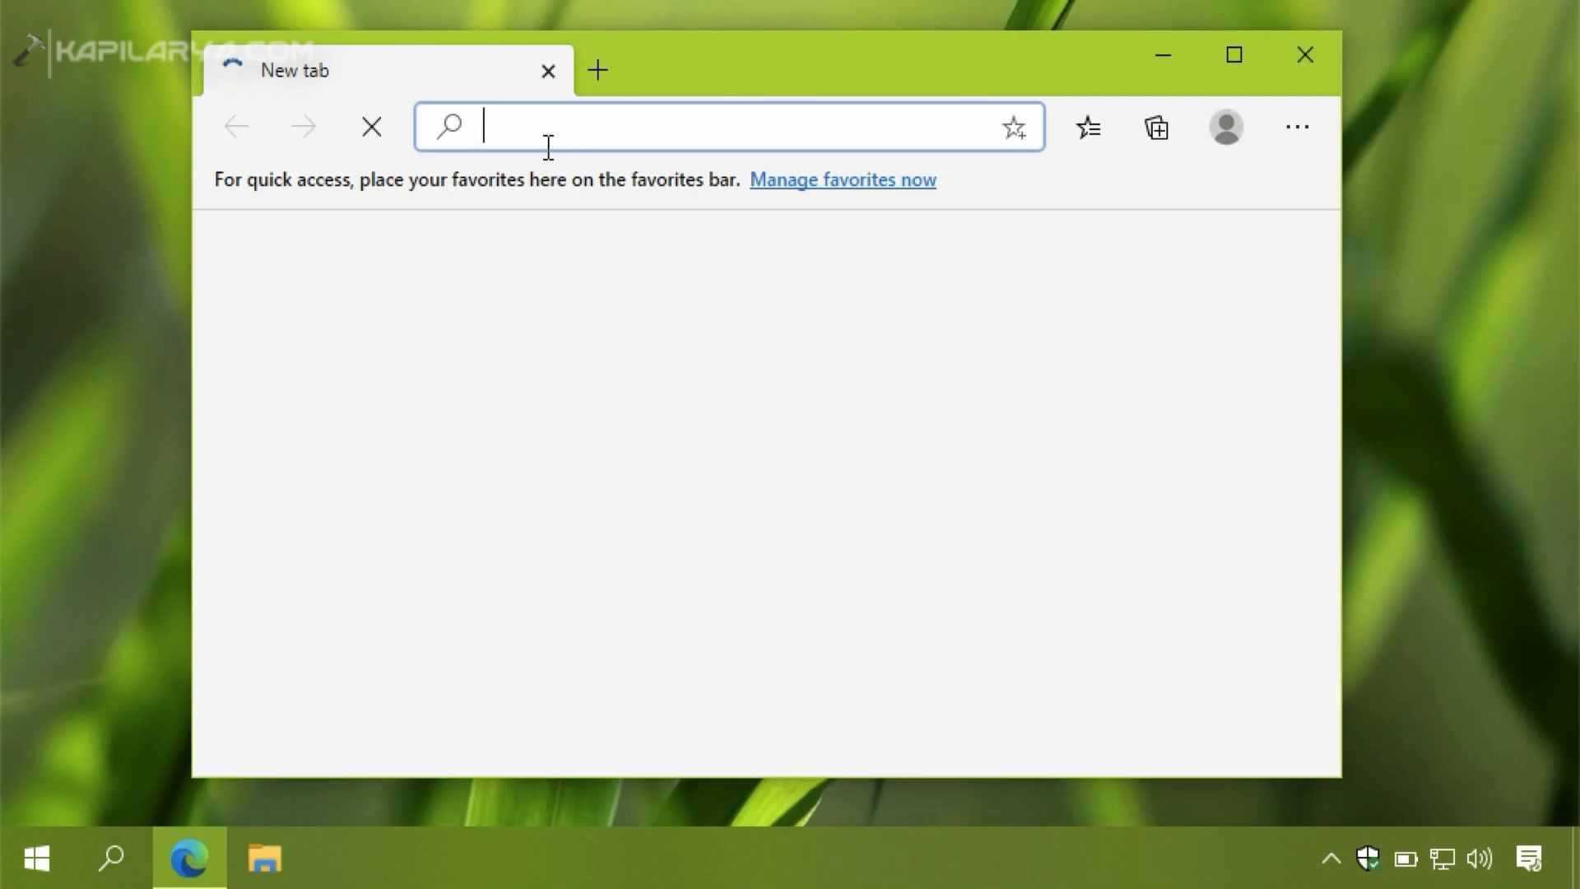
Load the website kapilarya.com in Microsoft Edge to test the internet connection.
text(apilarya.com)
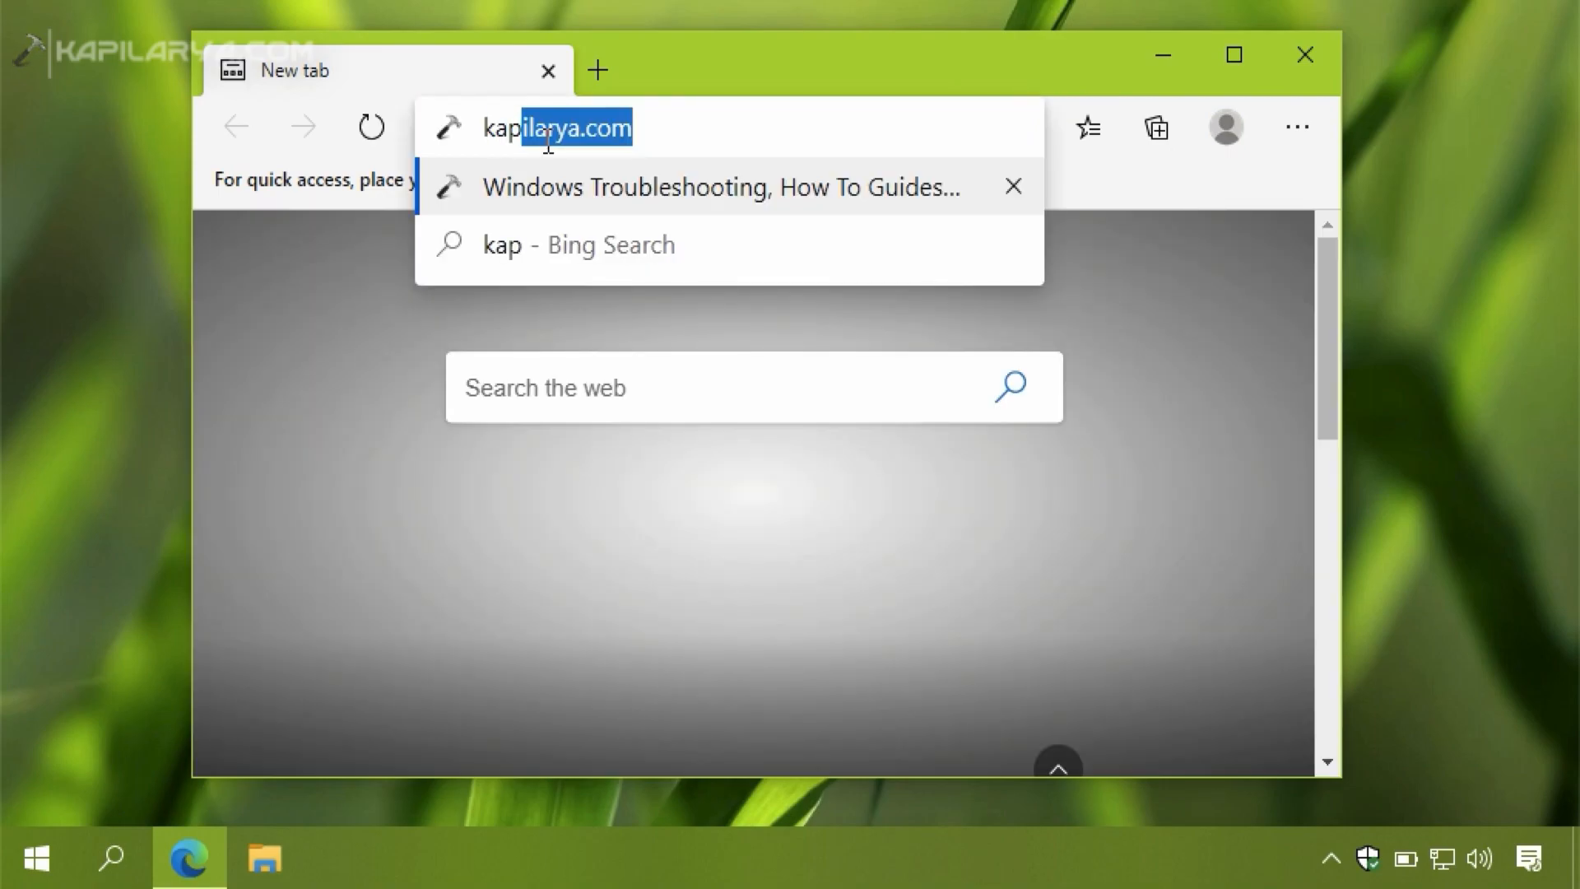
key(Return)
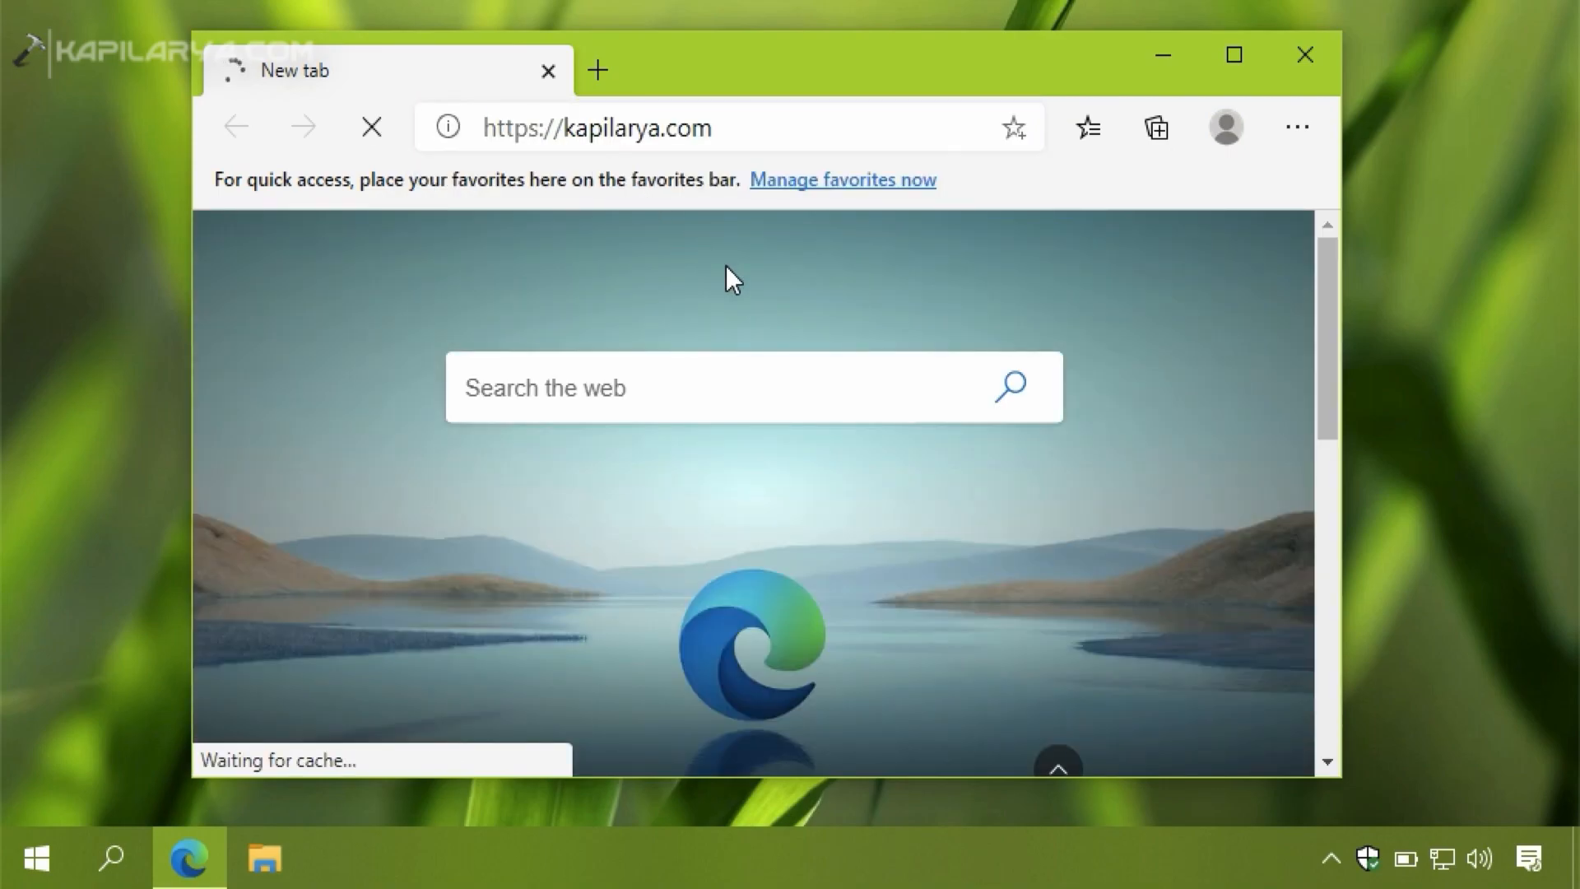